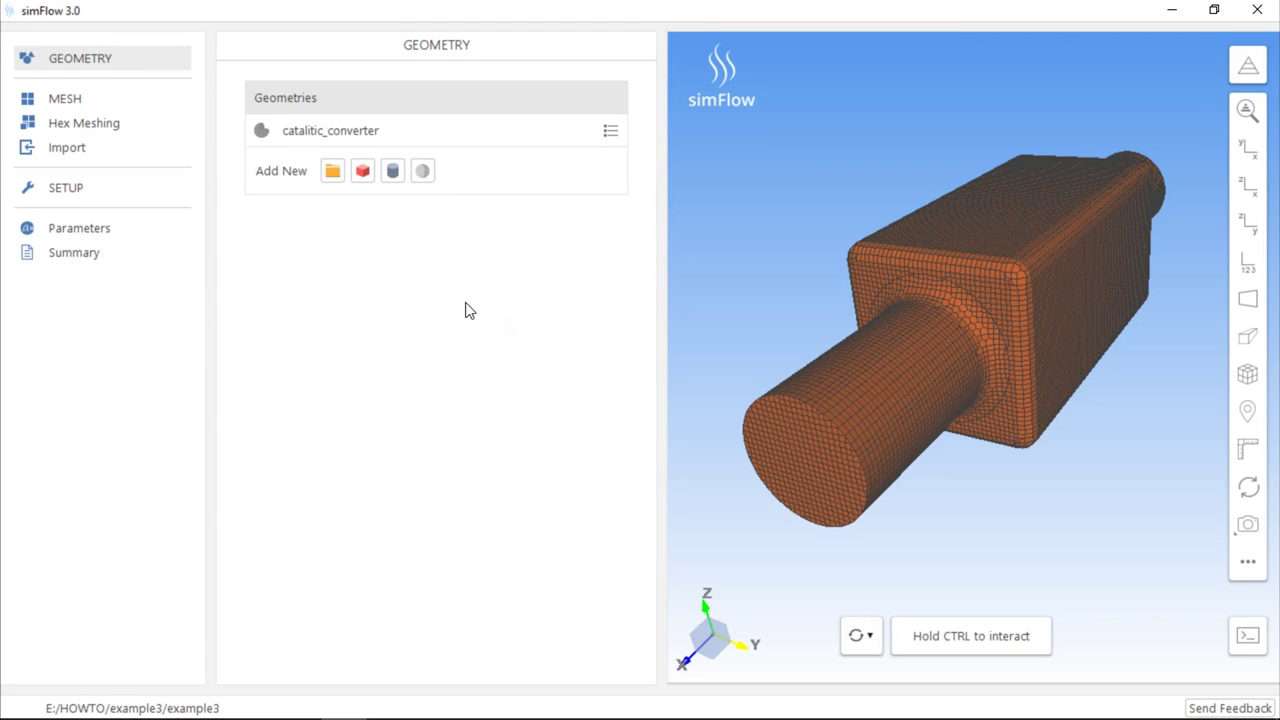
Step: Show the geometries and hide the mesh in the 3D view so the converter's faces can be picked
{"action": "key", "text": "ctrl"}
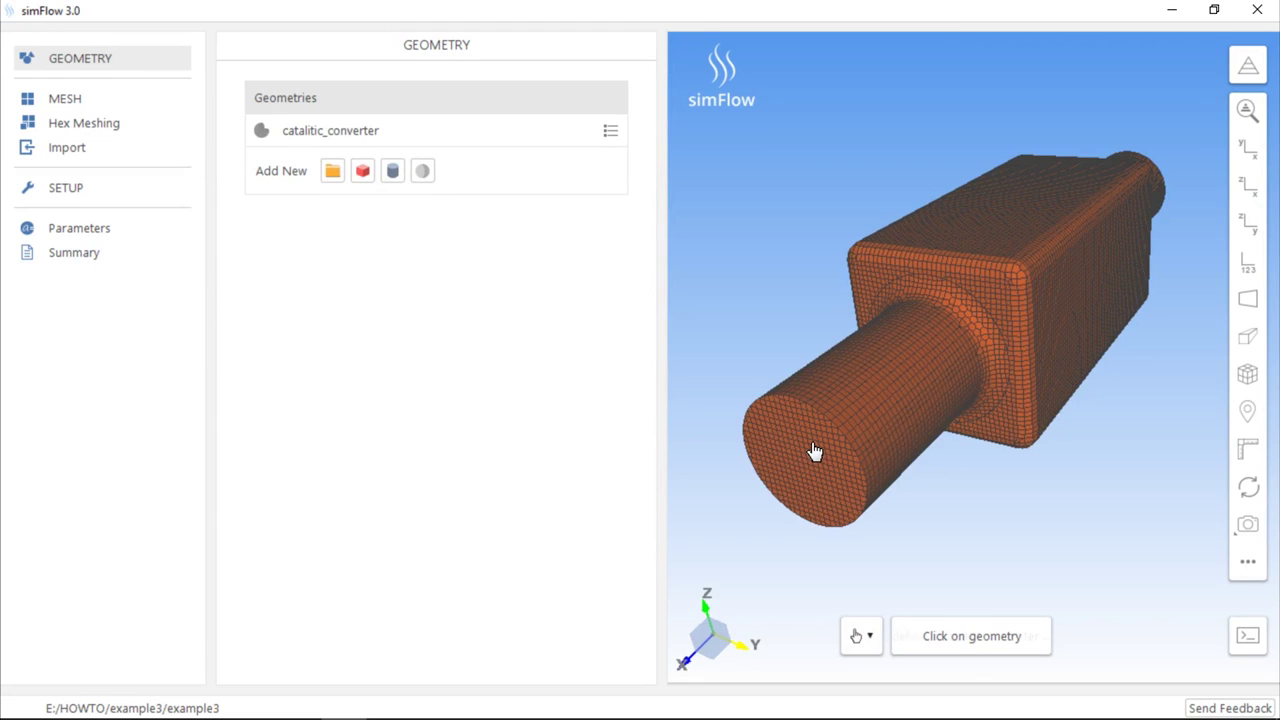
{"action": "left_click", "coordinate": [813, 451], "text": "ctrl"}
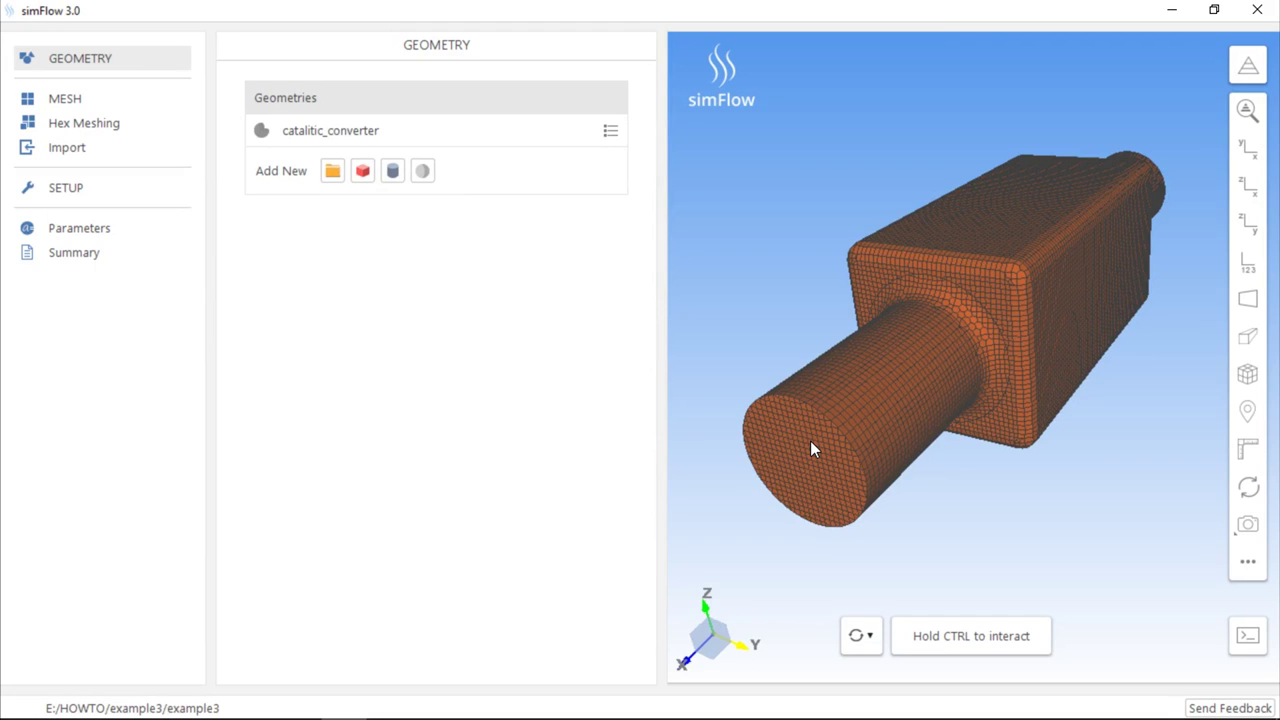
{"action": "left_click", "coordinate": [1248, 66]}
{"action": "left_click", "coordinate": [1015, 101]}
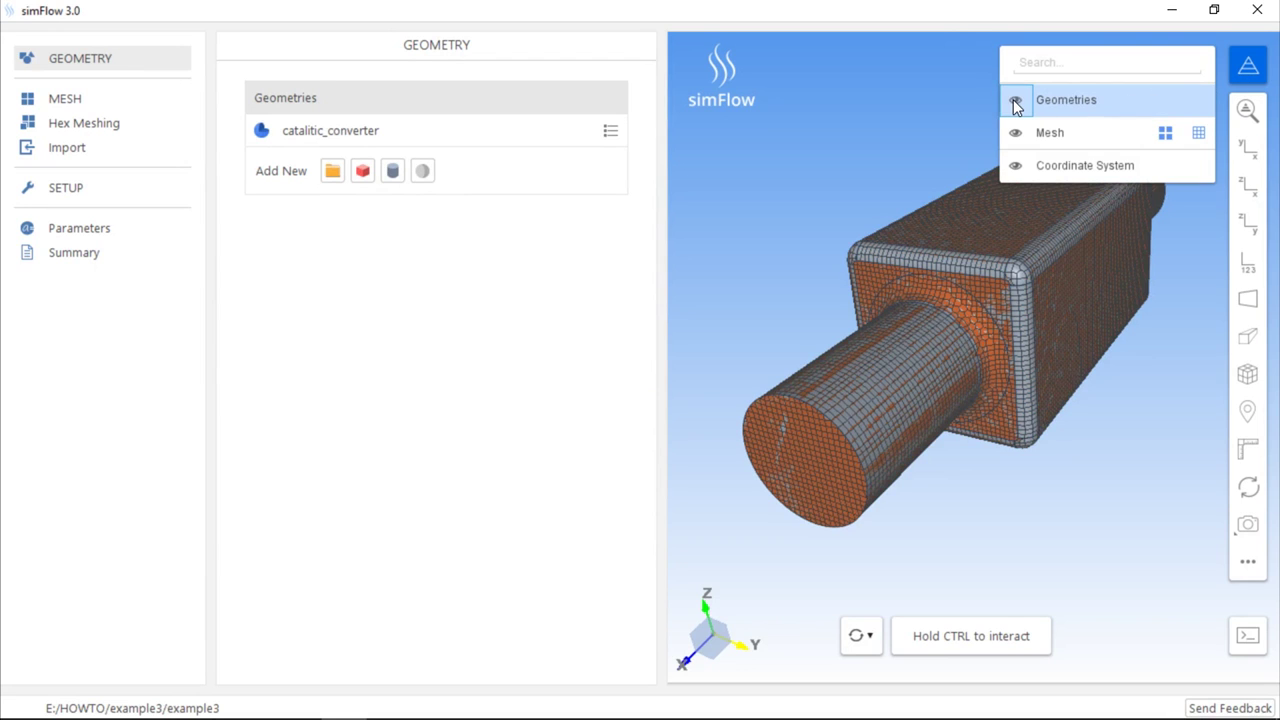
{"action": "left_click", "coordinate": [1015, 132]}
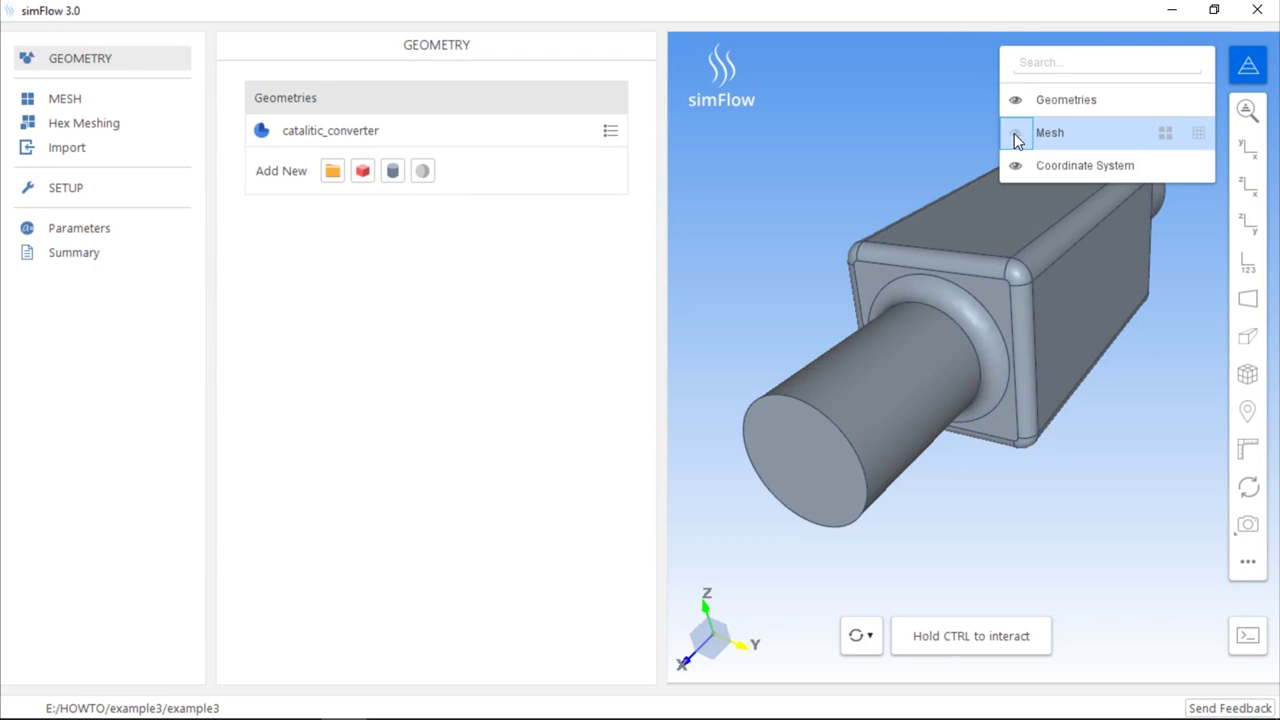
{"action": "left_click", "coordinate": [1243, 76]}
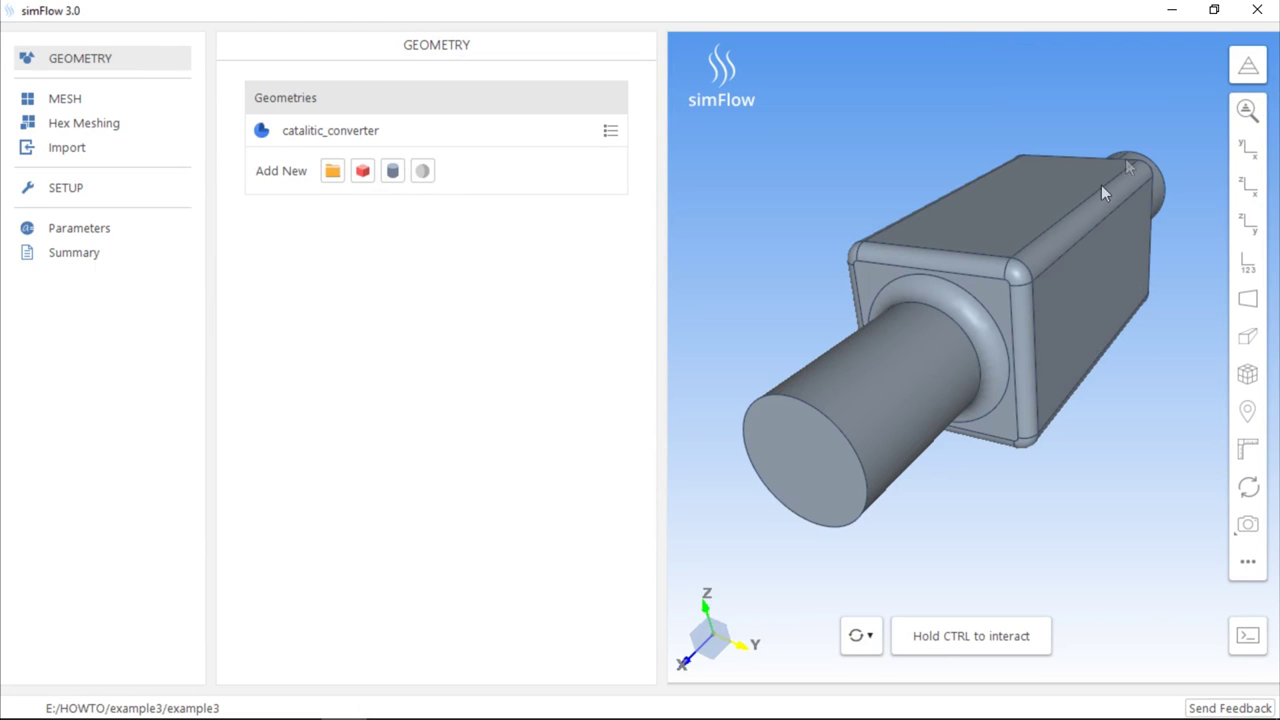
Step: Create a face group on catalitic_converter from the selected circular end face of the front pipe
{"action": "left_click", "coordinate": [813, 455], "text": "ctrl"}
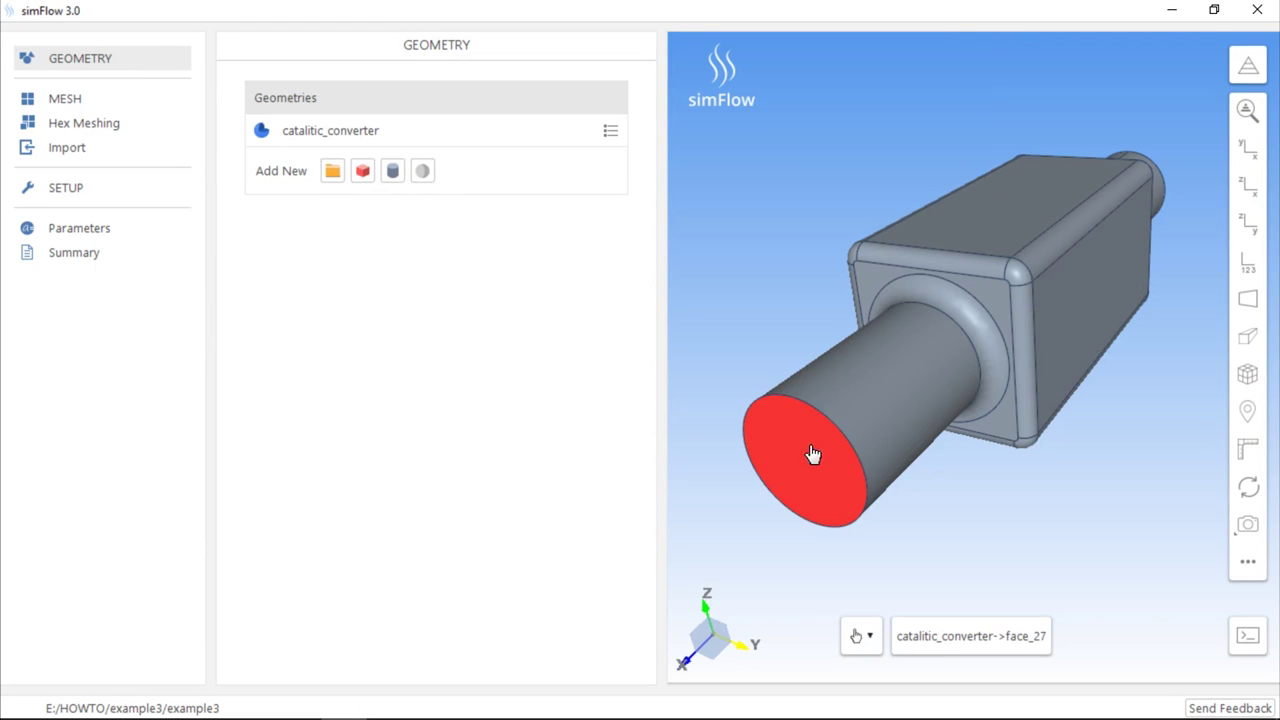
{"action": "left_click", "coordinate": [812, 452], "text": "ctrl"}
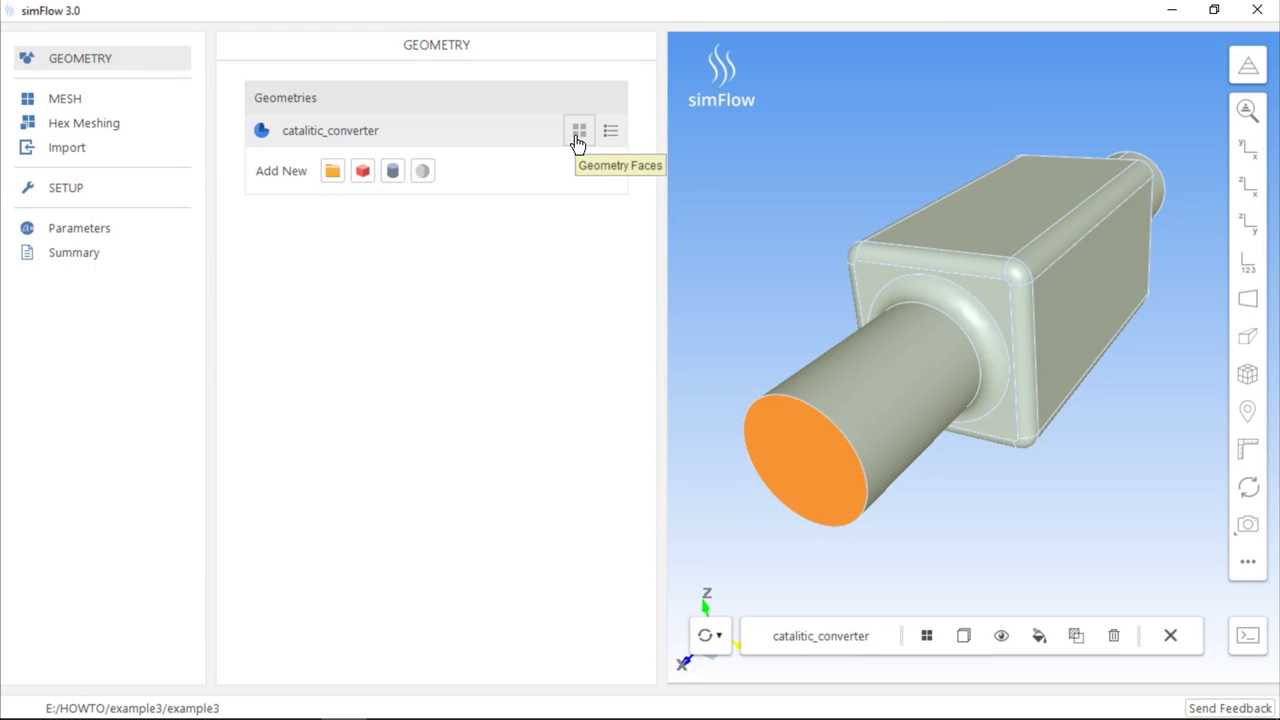
{"action": "left_click", "coordinate": [578, 136]}
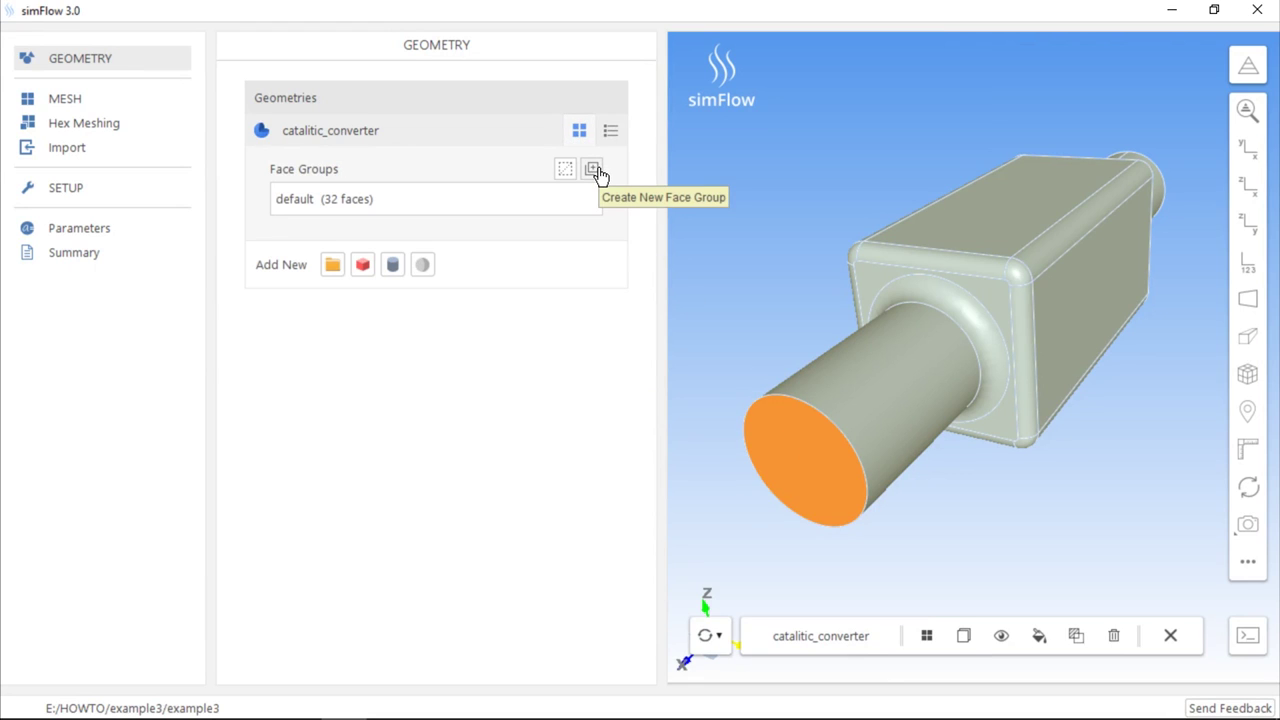
{"action": "left_click", "coordinate": [593, 170]}
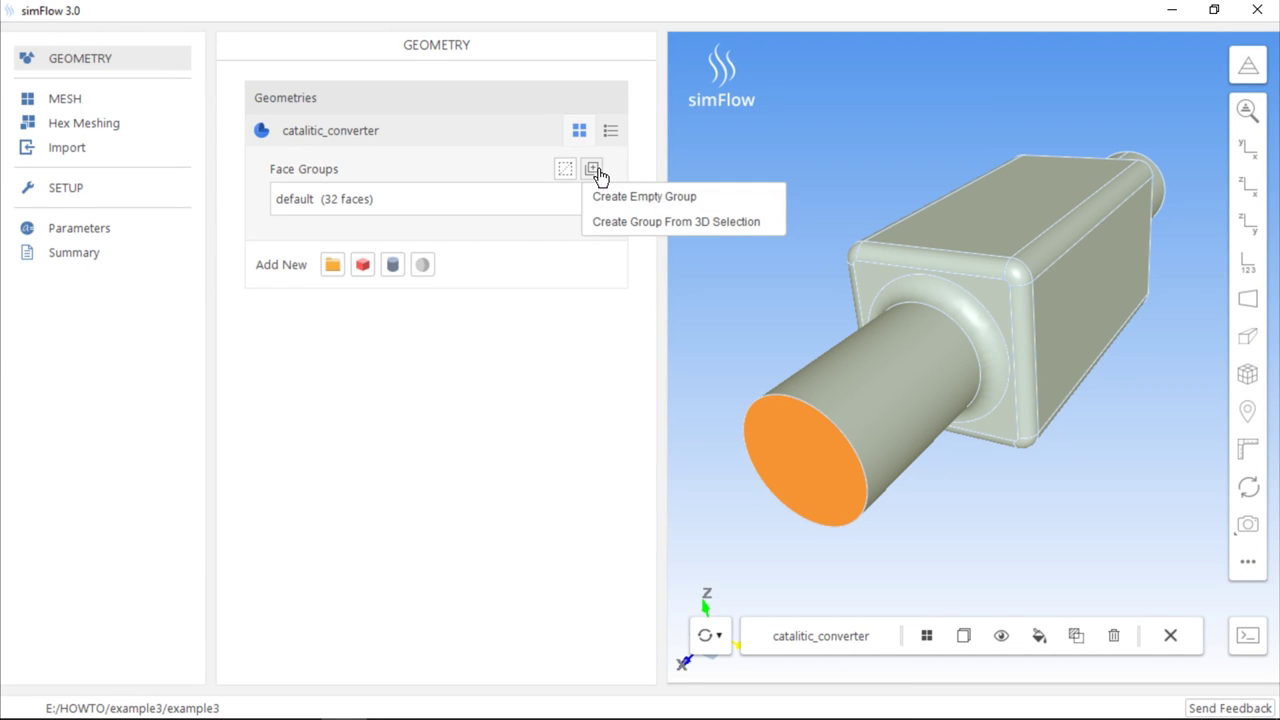
{"action": "left_click", "coordinate": [771, 220]}
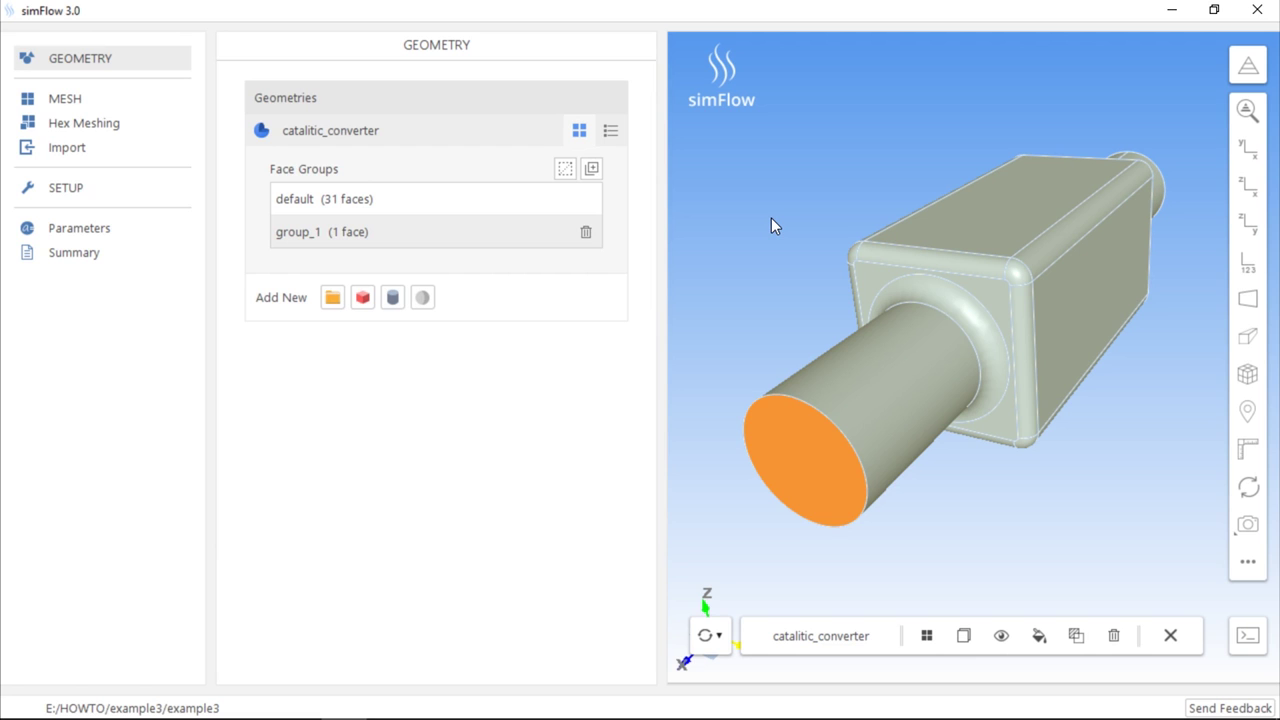
{"action": "left_click", "coordinate": [771, 217]}
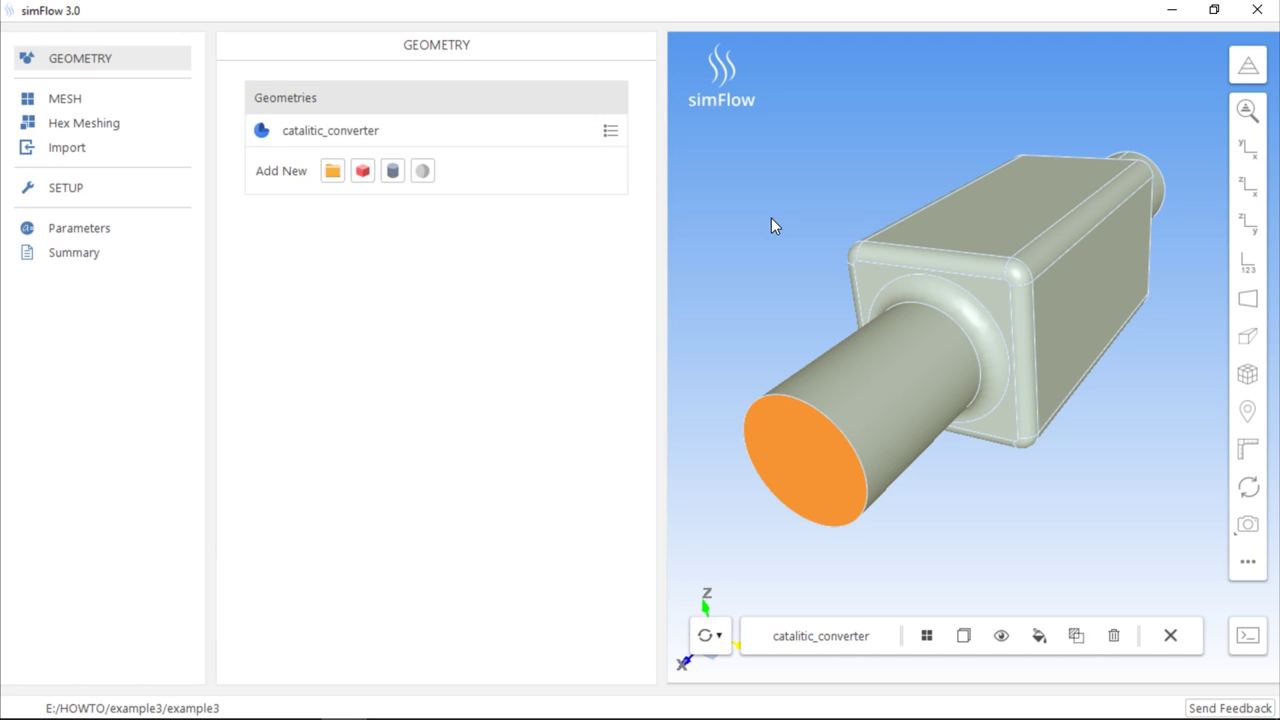
Step: Create a second face group from the circular end face of the pipe on the converter's opposite side
{"action": "left_click_drag", "start_coordinate": [994, 195], "coordinate": [869, 322]}
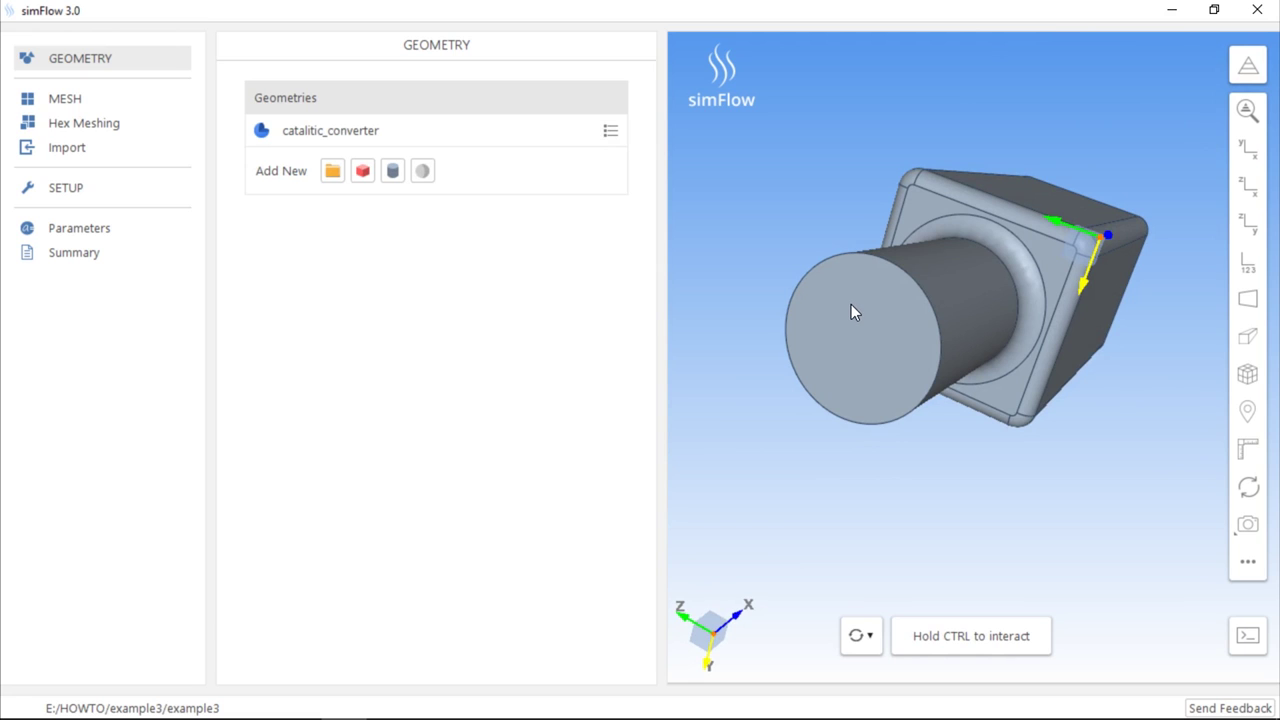
{"action": "left_click", "coordinate": [845, 309], "text": "ctrl"}
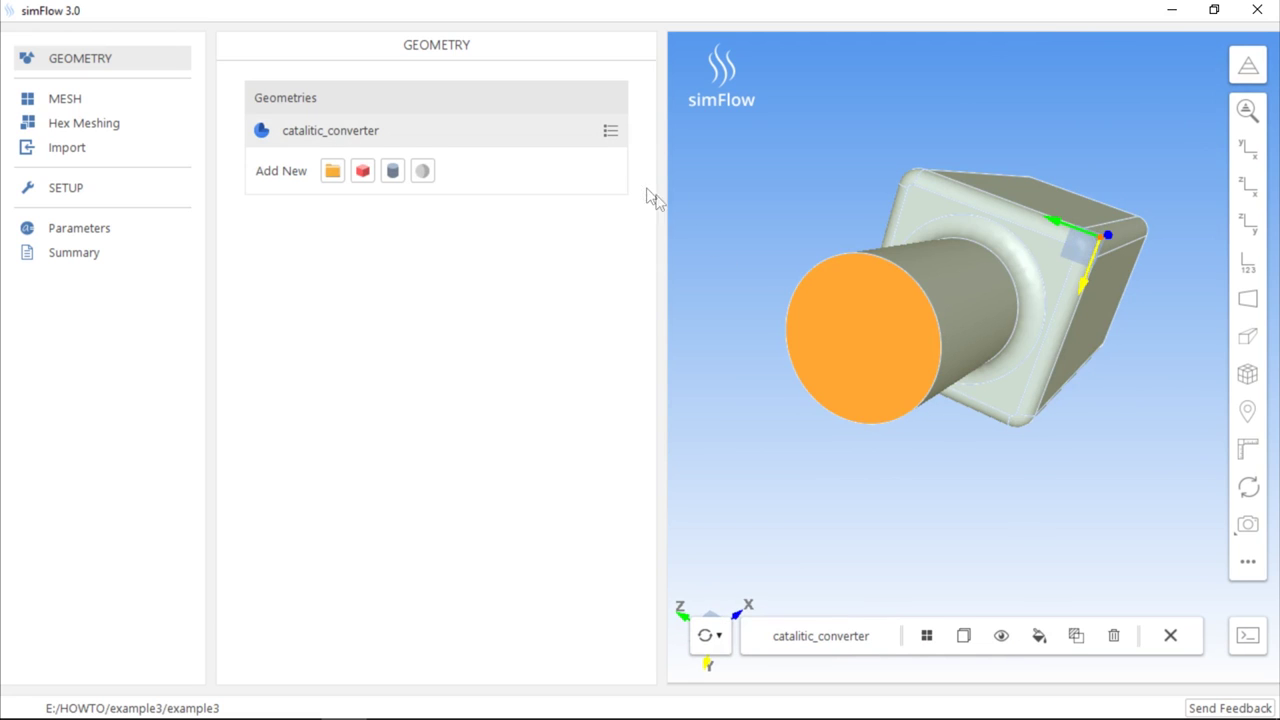
{"action": "left_click", "coordinate": [587, 146]}
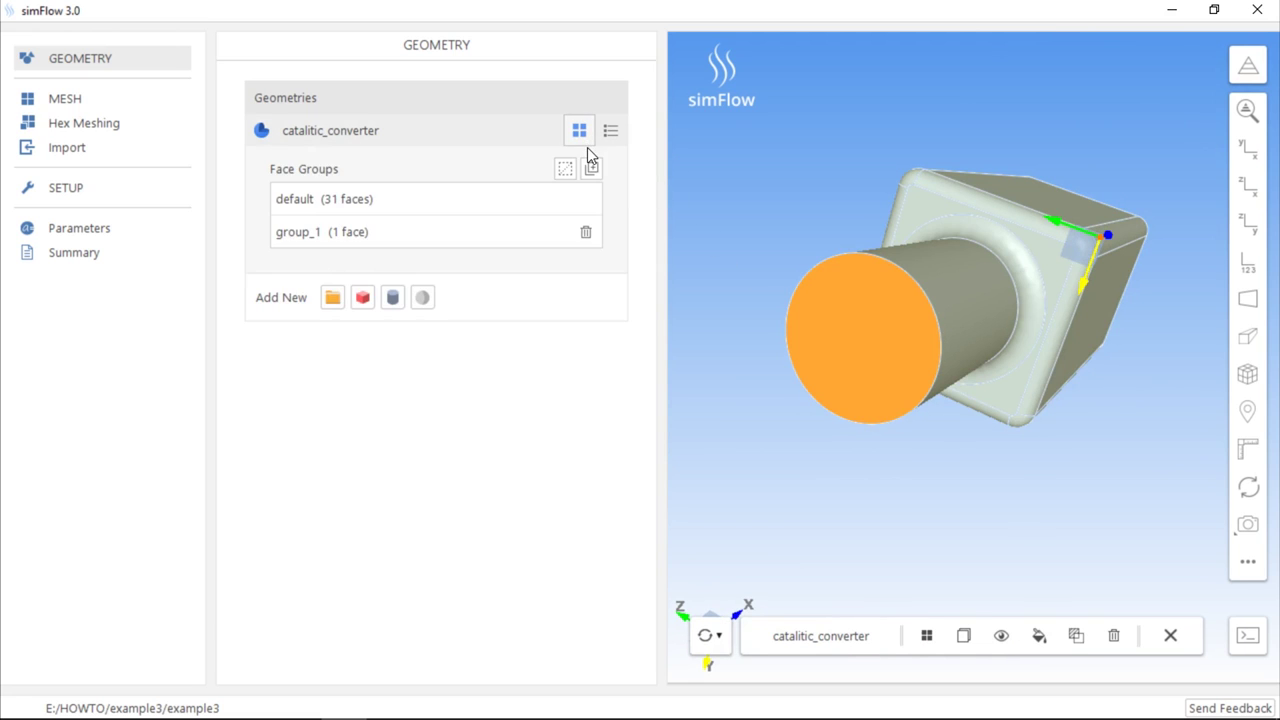
{"action": "left_click", "coordinate": [591, 168]}
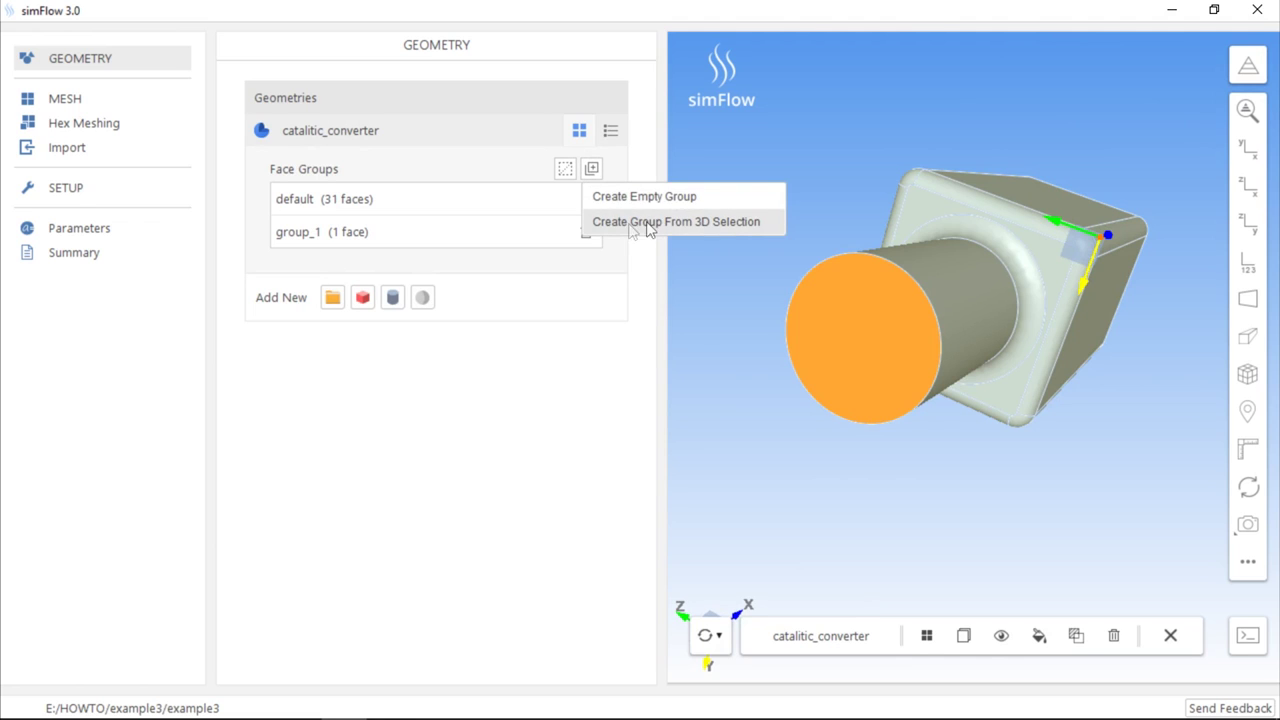
{"action": "left_click", "coordinate": [772, 229]}
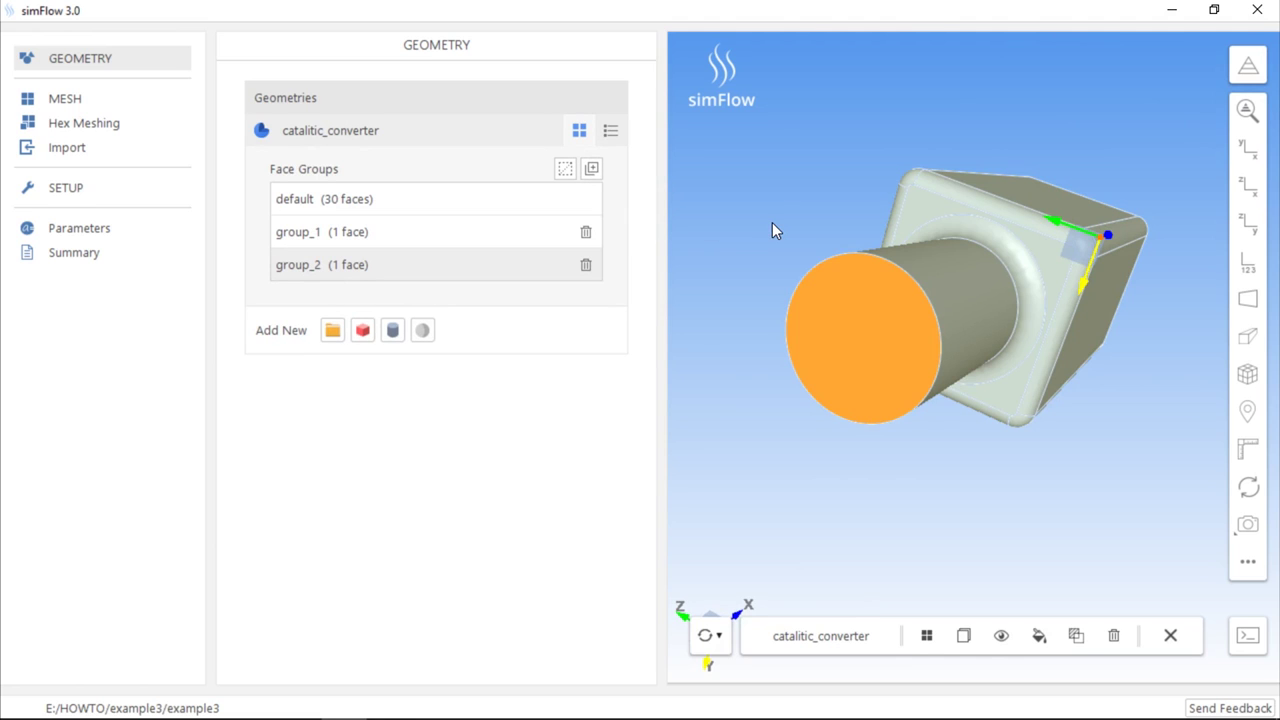
Step: Rename face group group_1 as outlet and group_2 as inlet
{"action": "double_click", "coordinate": [377, 233]}
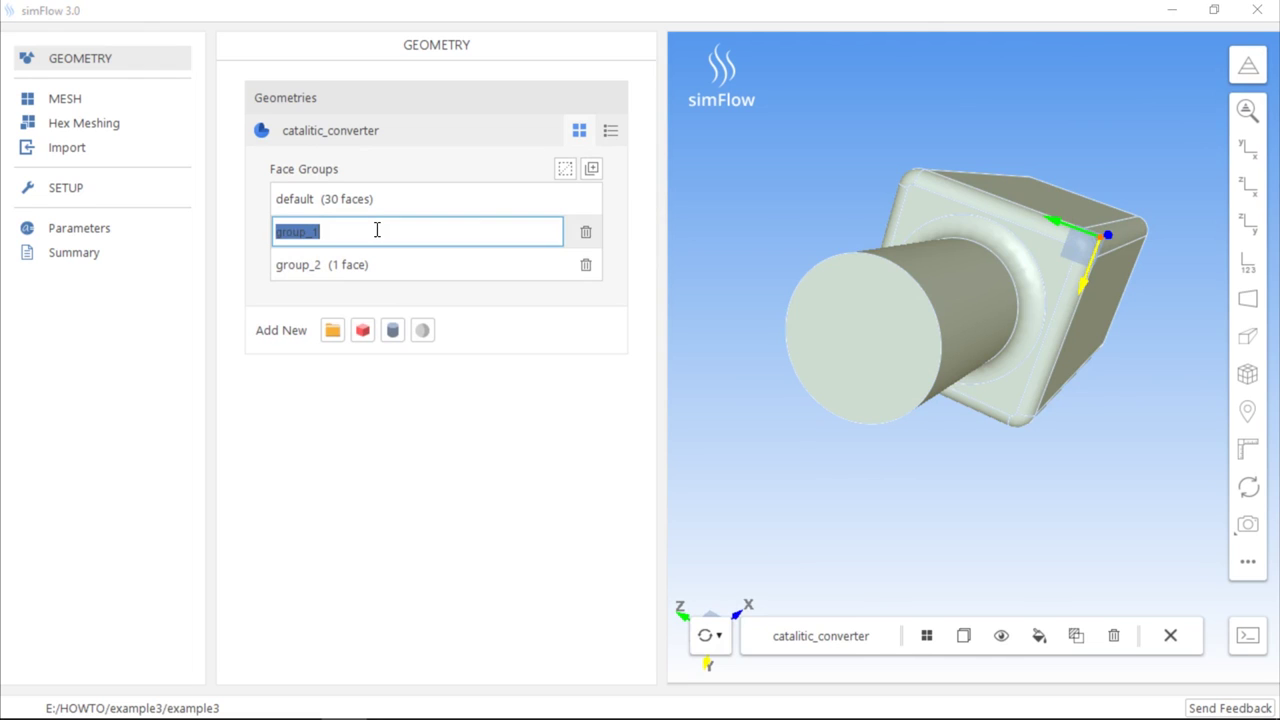
{"action": "type", "text": "outlet"}
{"action": "key", "text": "Return"}
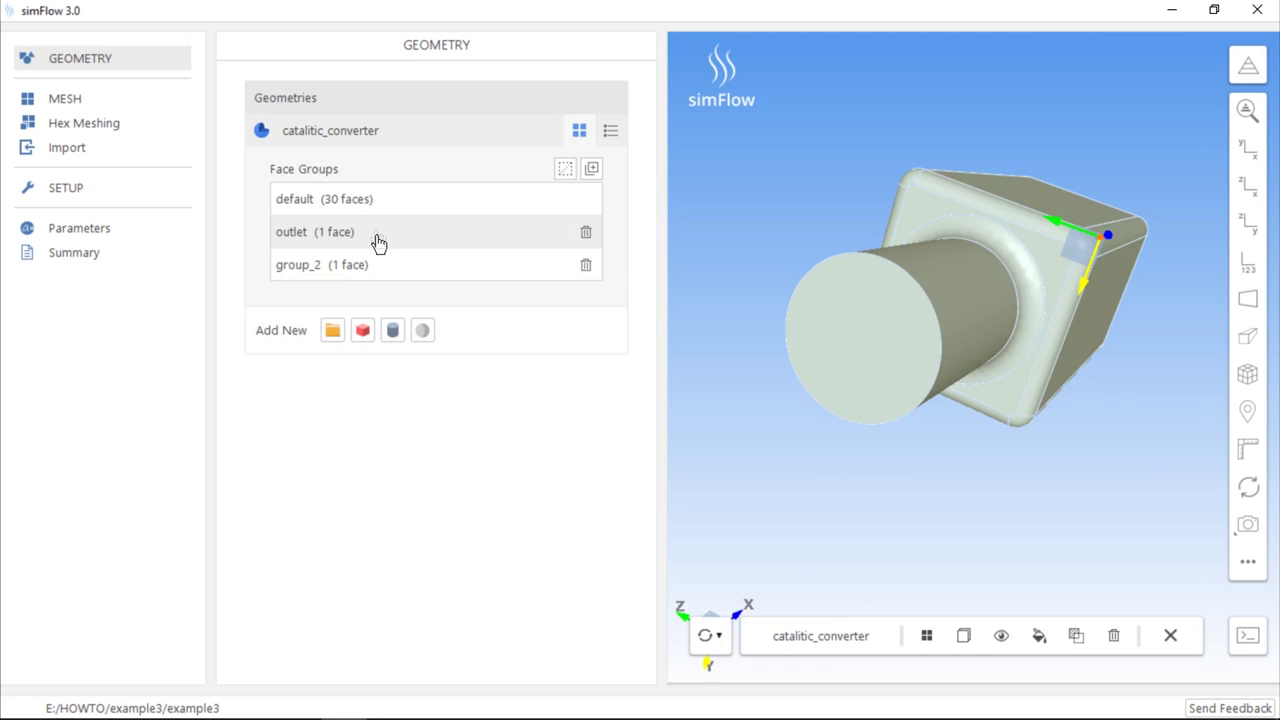
{"action": "double_click", "coordinate": [380, 265]}
{"action": "type", "text": "i"}
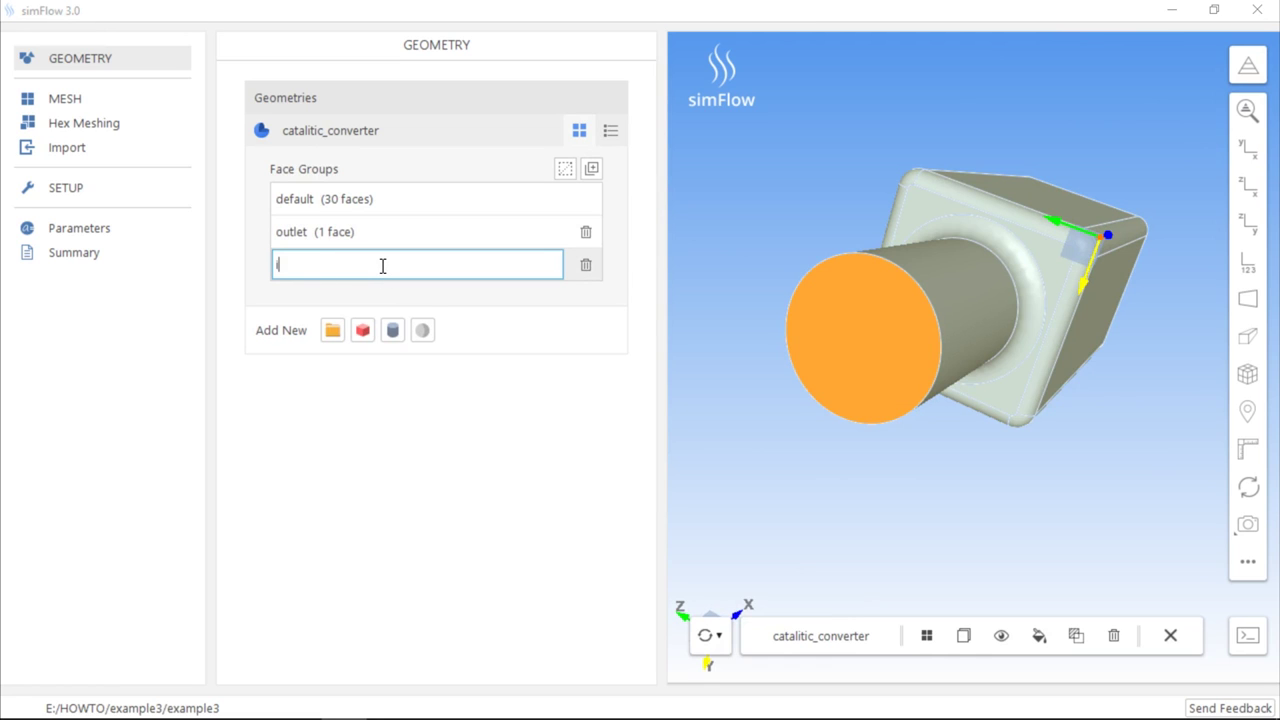
{"action": "type", "text": "nlet"}
{"action": "key", "text": "Return"}
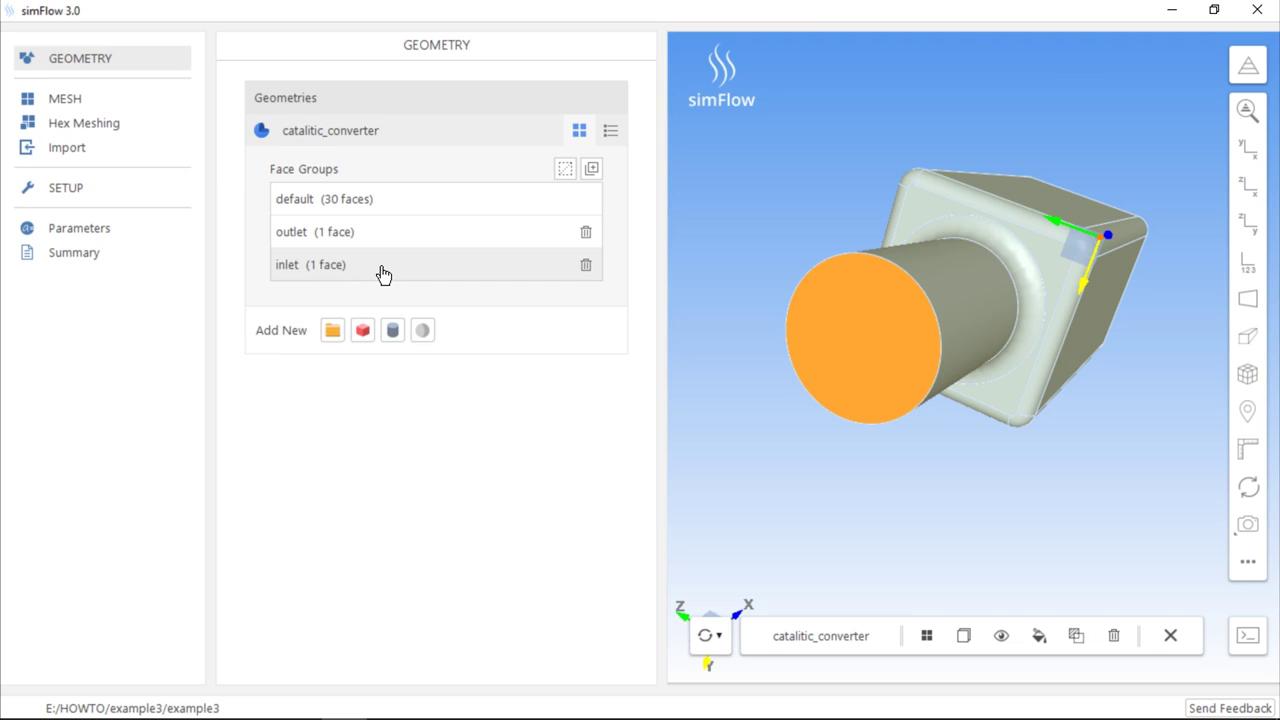
Step: Generate the hex mesh again and hide the geometries to inspect the mesh at both pipe ends
{"action": "left_click", "coordinate": [118, 123]}
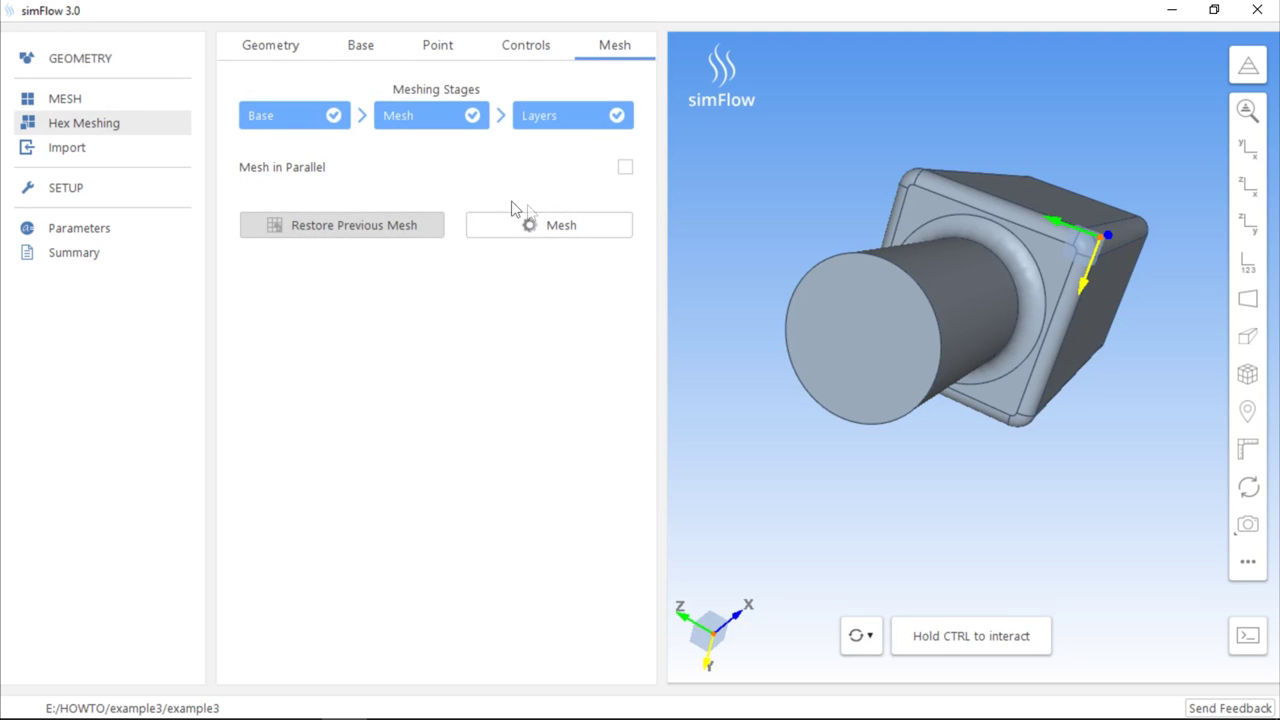
{"action": "left_click", "coordinate": [568, 230]}
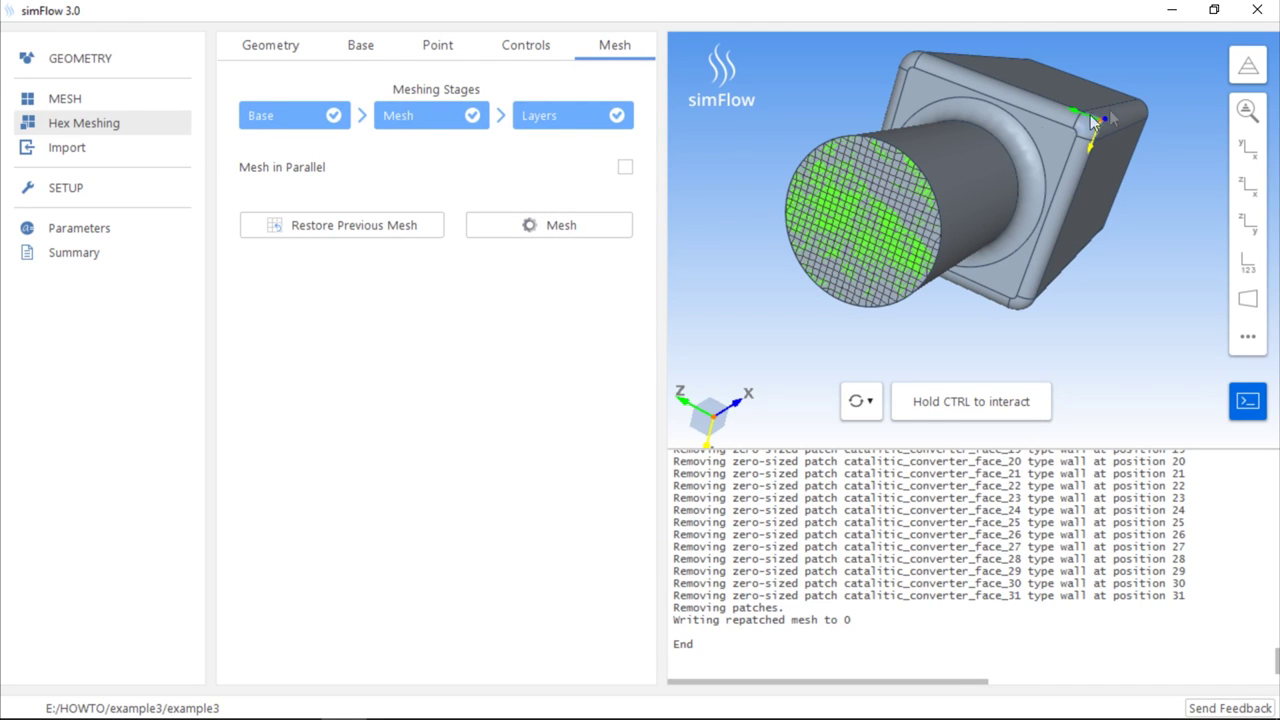
{"action": "left_click", "coordinate": [1244, 72]}
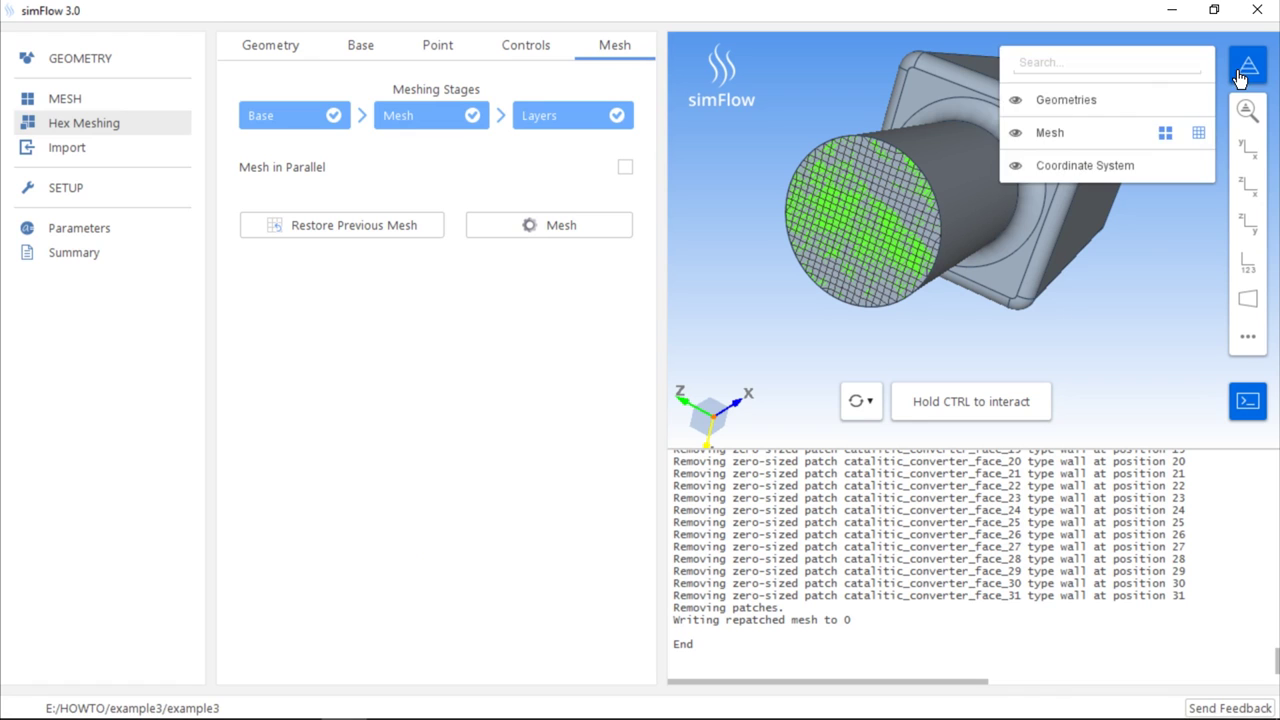
{"action": "left_click", "coordinate": [1015, 100]}
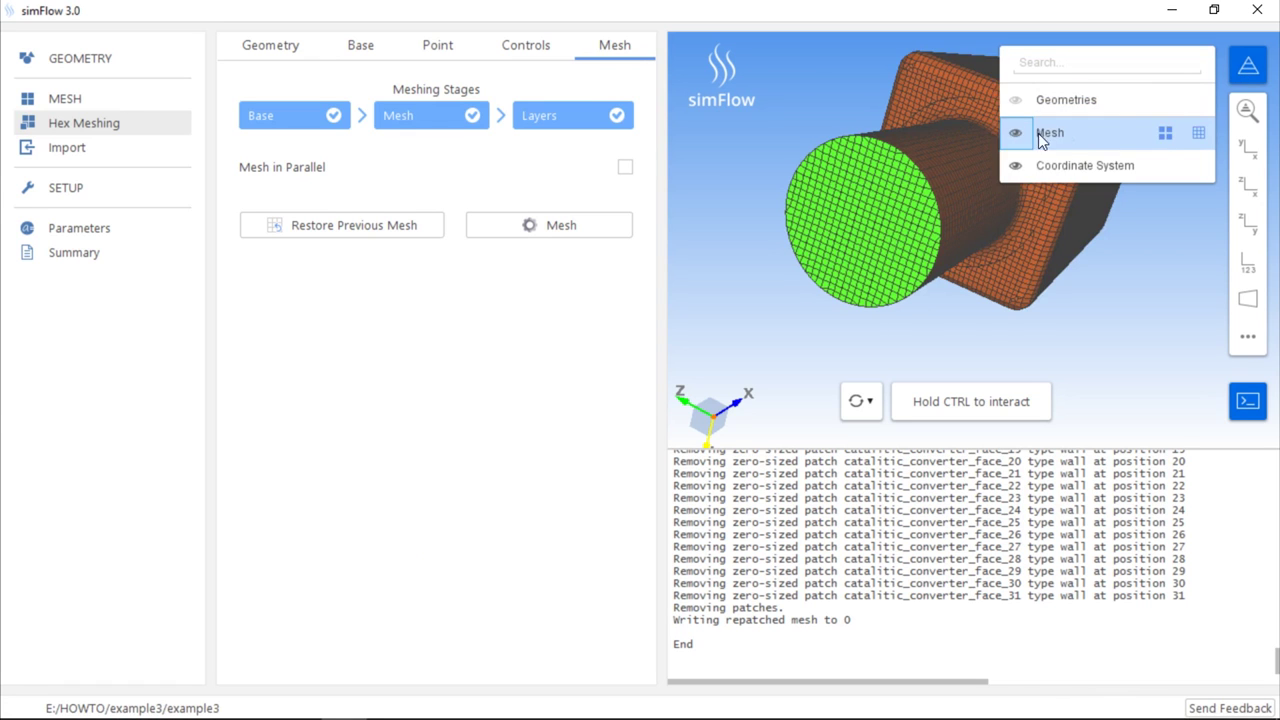
{"action": "left_click", "coordinate": [1244, 72]}
{"action": "left_click_drag", "start_coordinate": [1150, 135], "coordinate": [852, 325]}
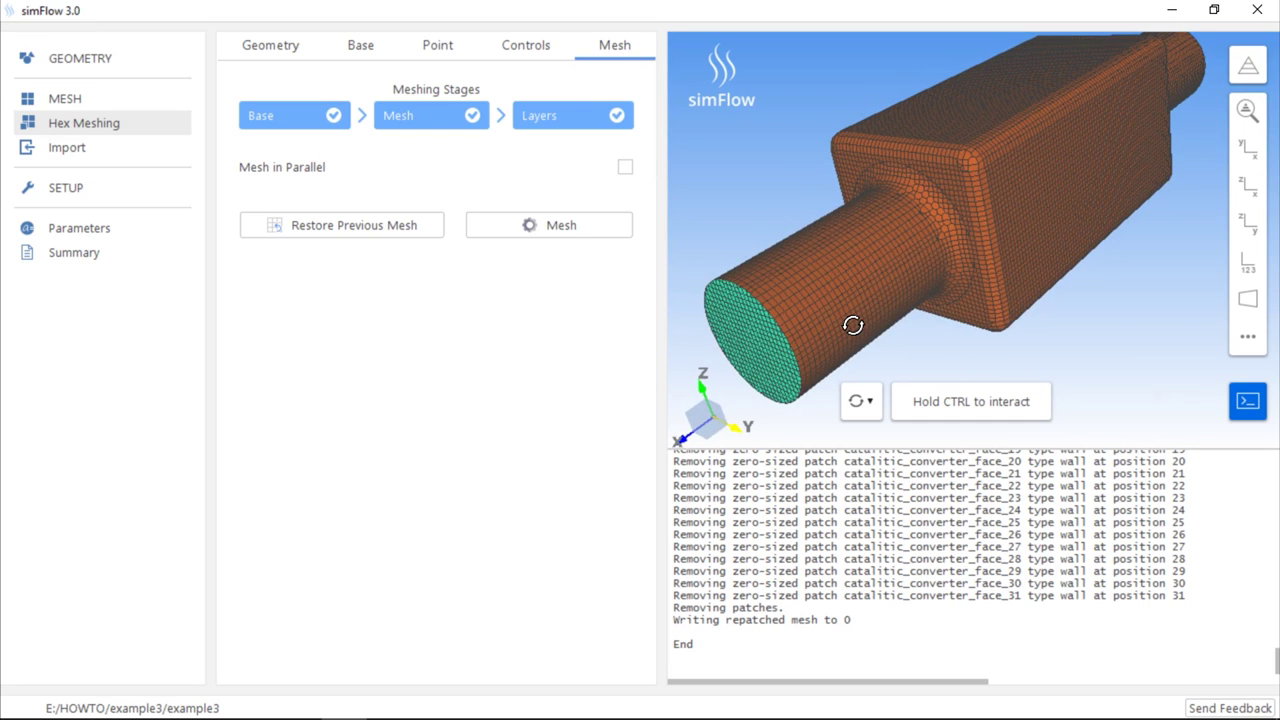
Step: Choose the buoyantBoussinesqPimpleFoam solver and review the boundary conditions of the inlet, outlet and converter boundaries
{"action": "left_click", "coordinate": [68, 190]}
{"action": "left_click", "coordinate": [340, 355]}
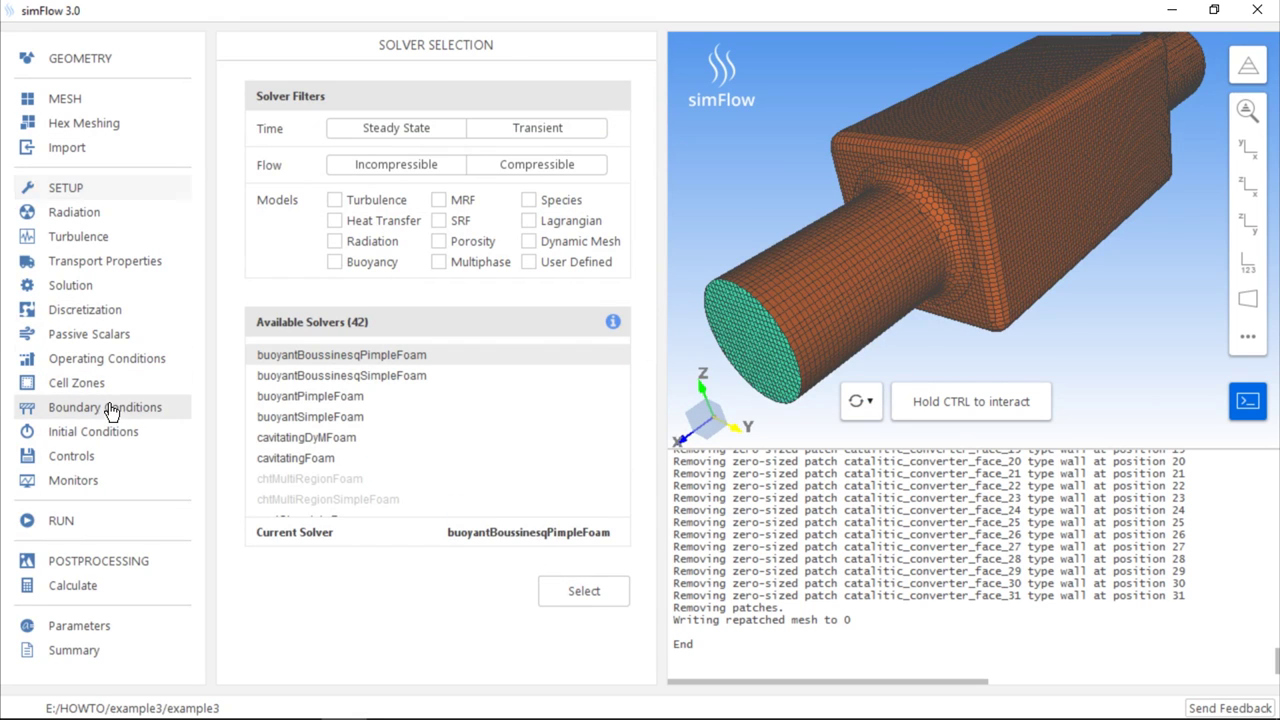
{"action": "left_click", "coordinate": [106, 407]}
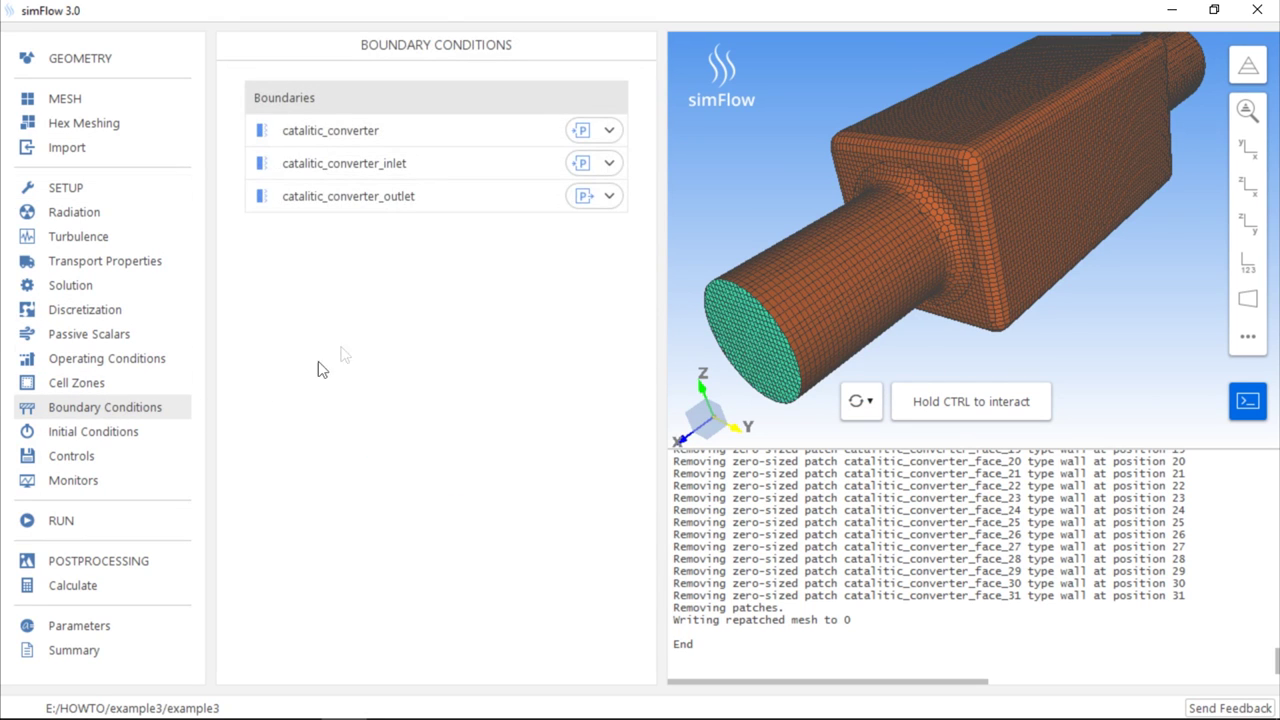
{"action": "left_click", "coordinate": [471, 176]}
{"action": "left_click", "coordinate": [463, 207]}
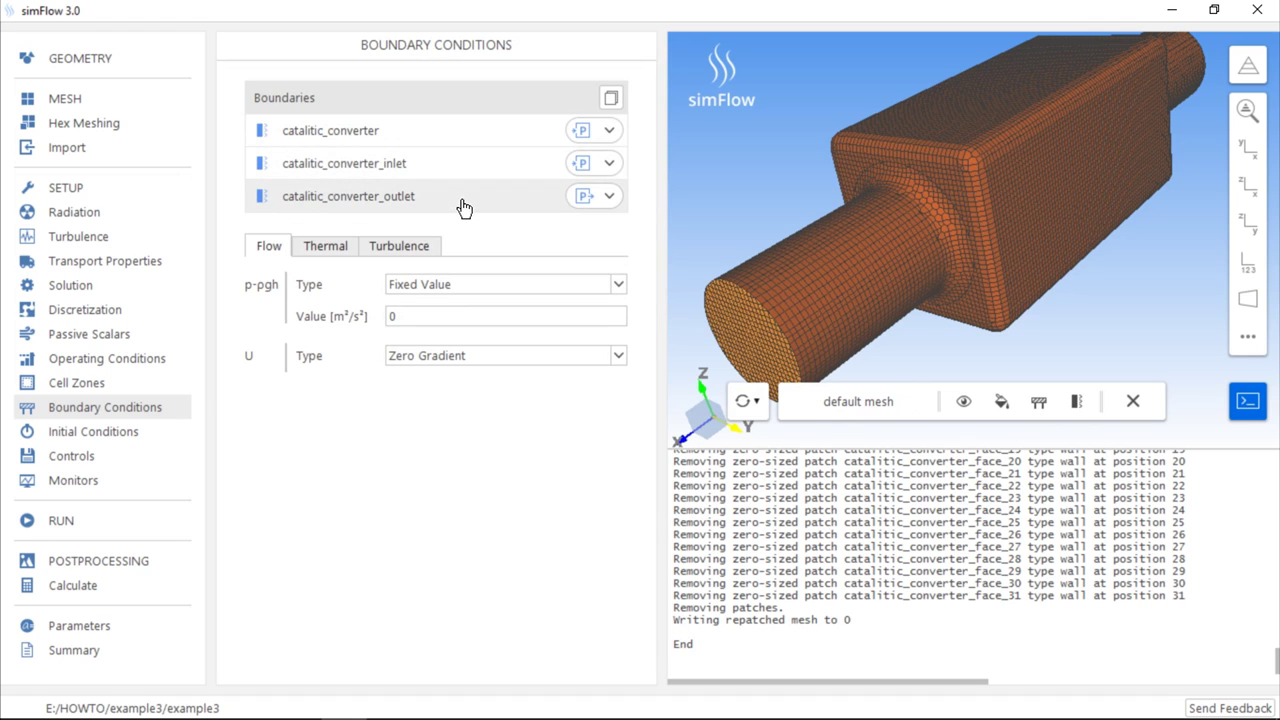
{"action": "left_click", "coordinate": [455, 143]}
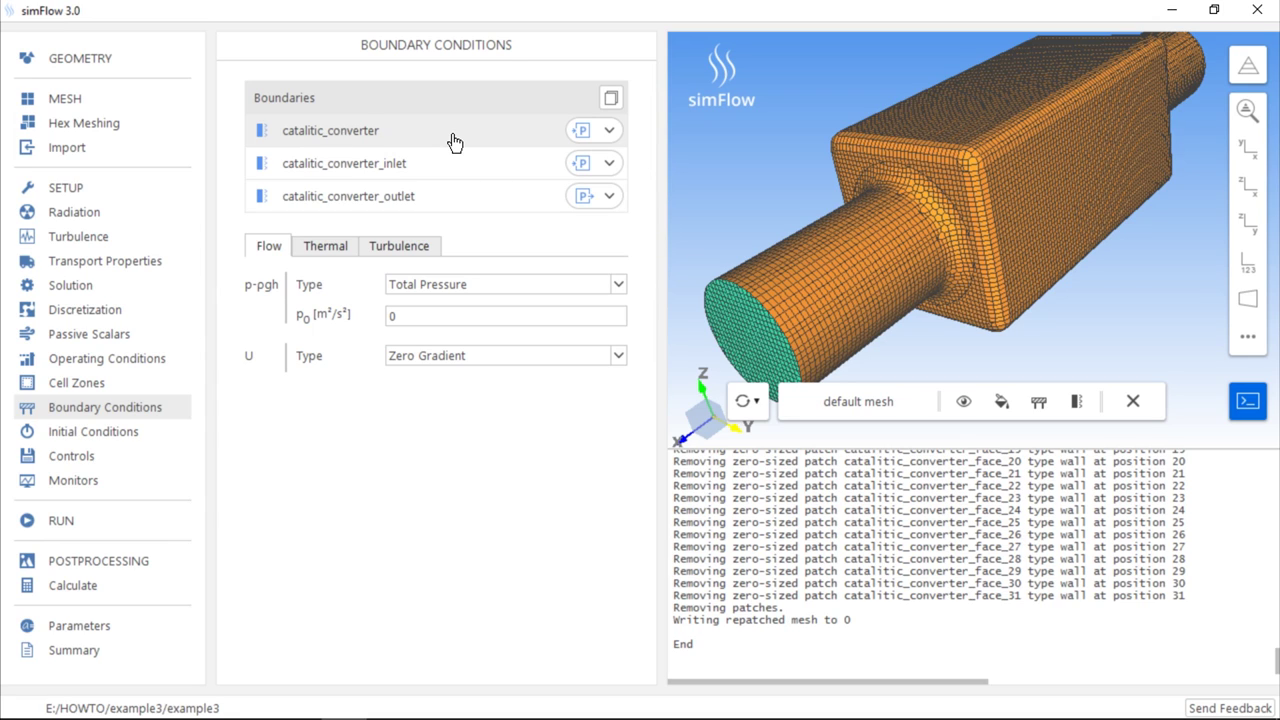
Step: Enable boundary layer meshing for the catalitic_converter geometry in the hex meshing properties, applied to the default face group
{"action": "left_click", "coordinate": [116, 132]}
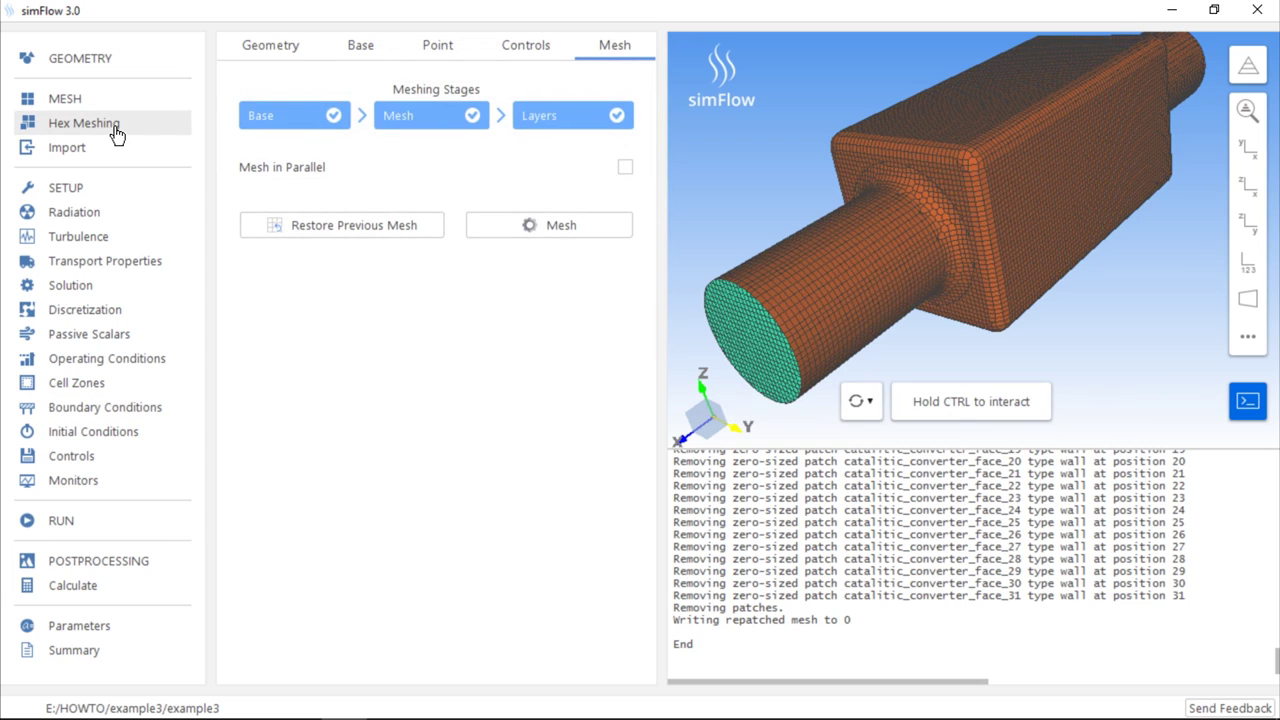
{"action": "left_click", "coordinate": [259, 52]}
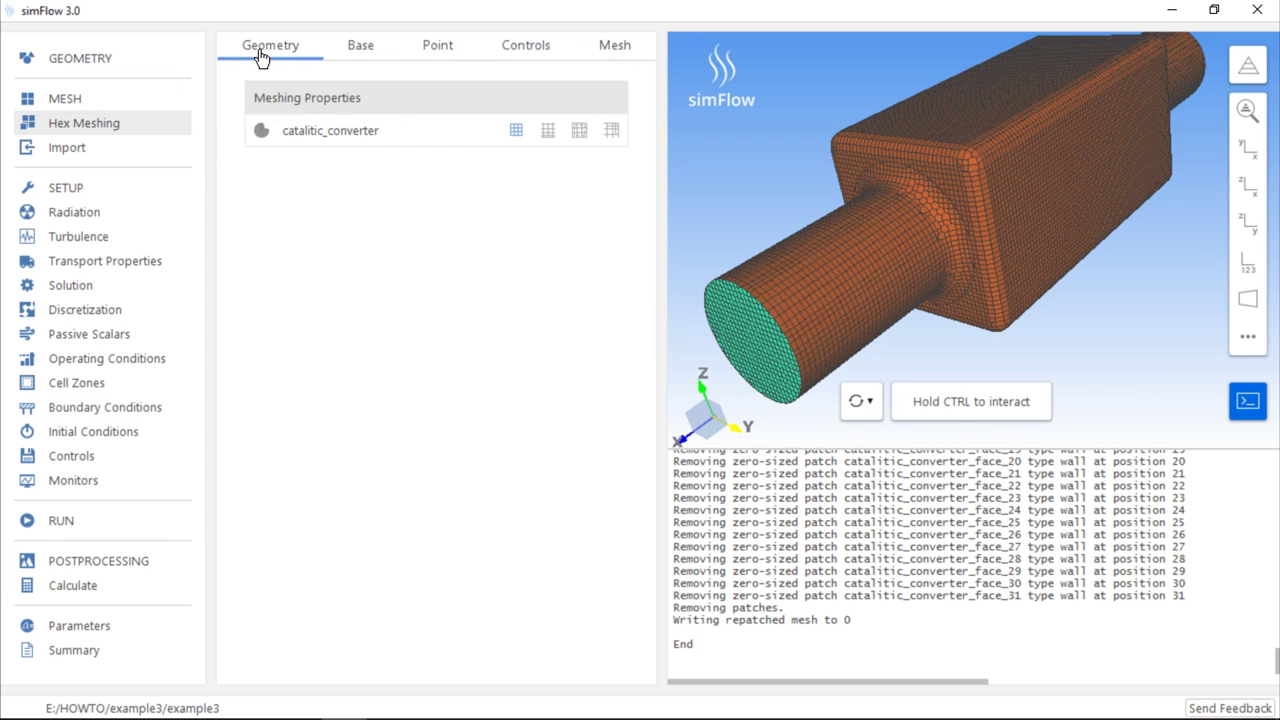
{"action": "left_click", "coordinate": [471, 132]}
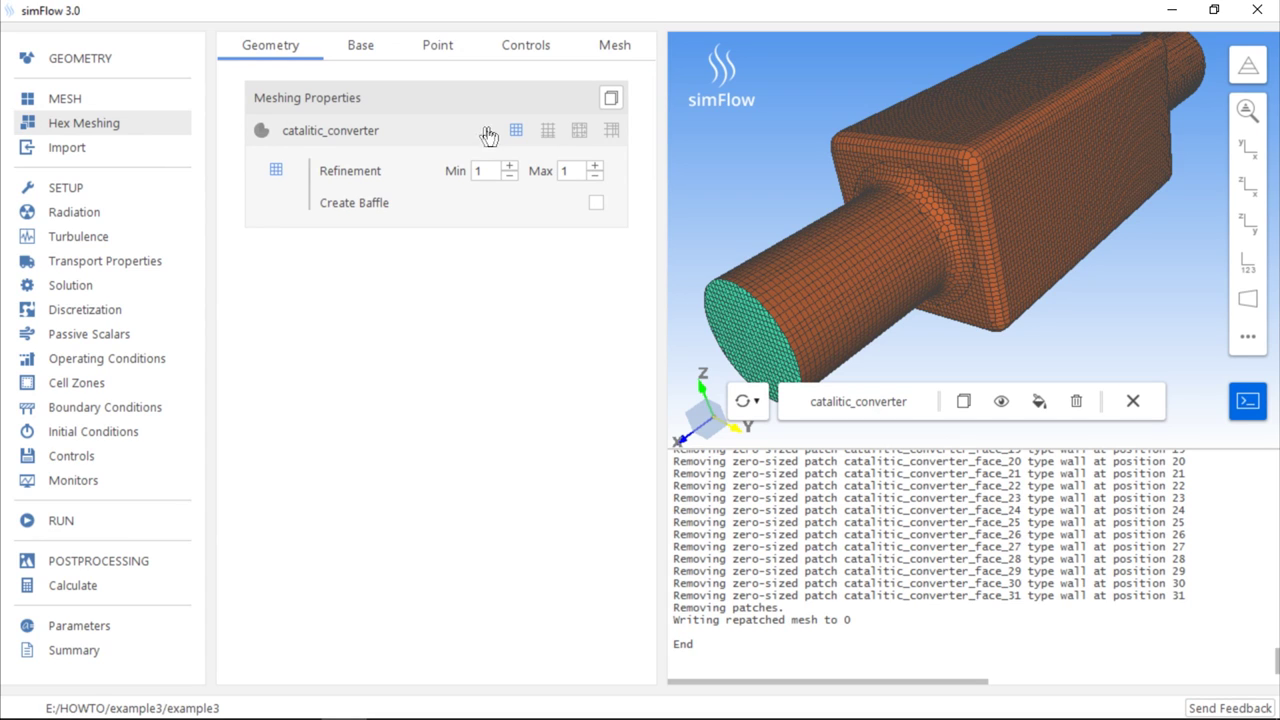
{"action": "left_click", "coordinate": [546, 133]}
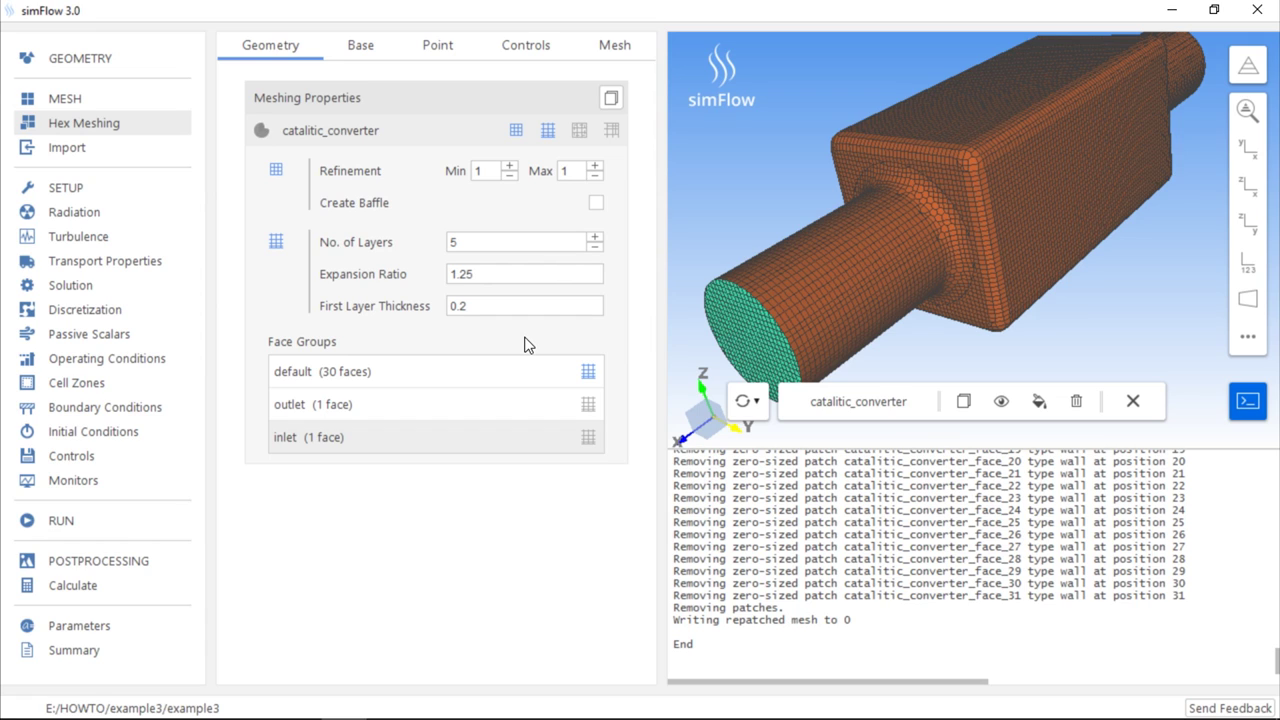
Step: Import the wing_profile.stl file from the HOWTO folder as a new geometry
{"action": "left_click", "coordinate": [105, 62]}
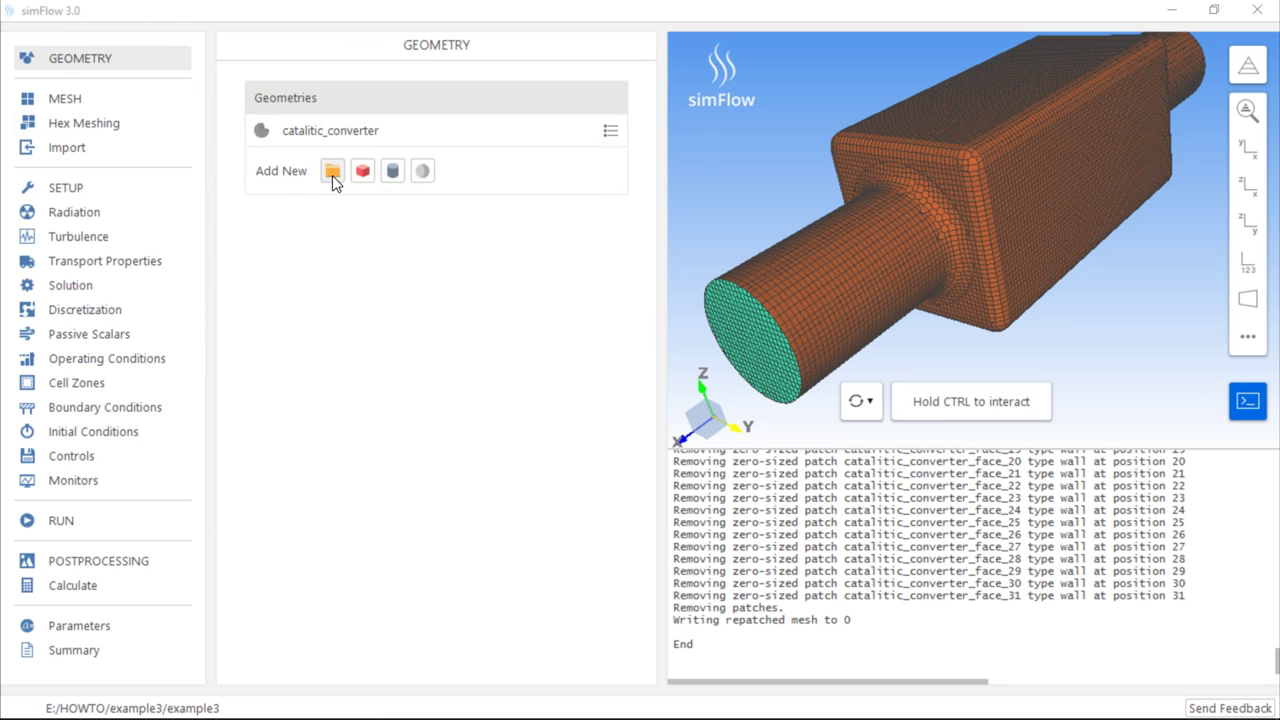
{"action": "left_click", "coordinate": [332, 172]}
{"action": "left_click", "coordinate": [310, 250]}
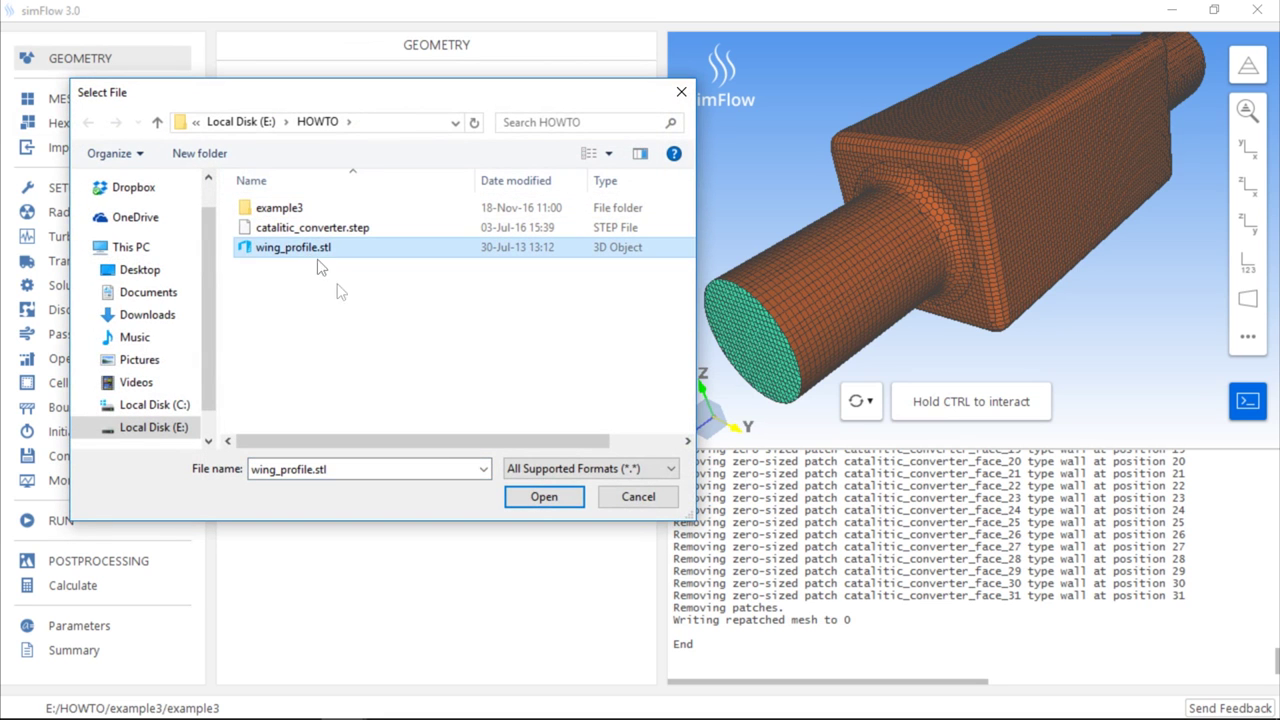
{"action": "left_click", "coordinate": [543, 497]}
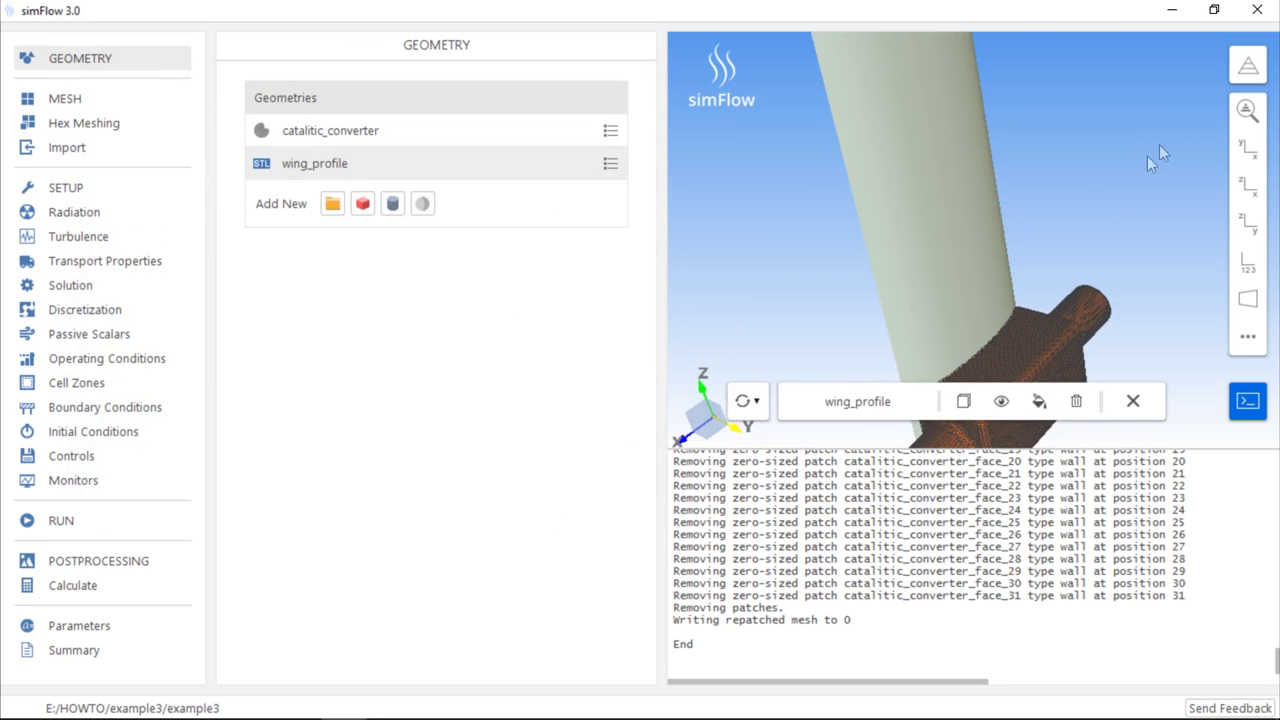
Step: Hide the mesh in the 3D view, leaving the geometries displayed
{"action": "left_click", "coordinate": [1248, 66]}
{"action": "left_click", "coordinate": [1015, 133]}
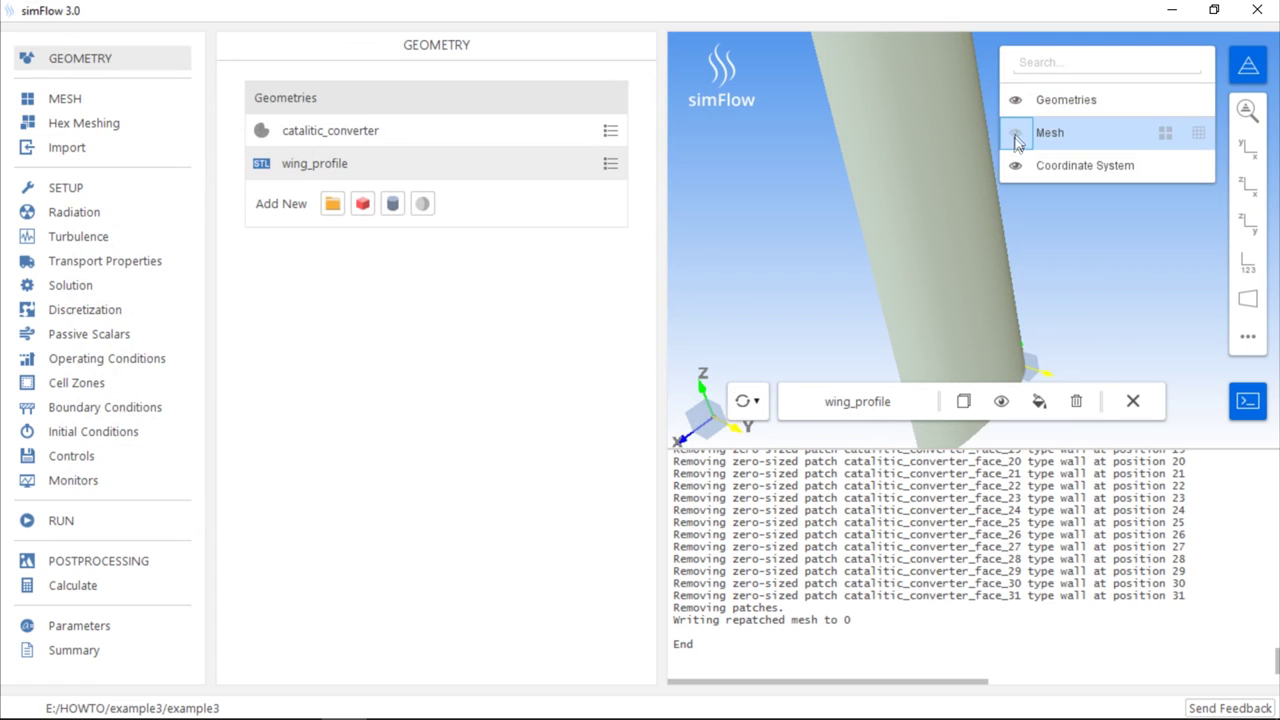
{"action": "left_click", "coordinate": [1248, 66]}
Step: Split the wing_profile geometry at a 120-degree split angle, removing the original and creating a single geometry
{"action": "left_click_drag", "start_coordinate": [1080, 230], "coordinate": [863, 128]}
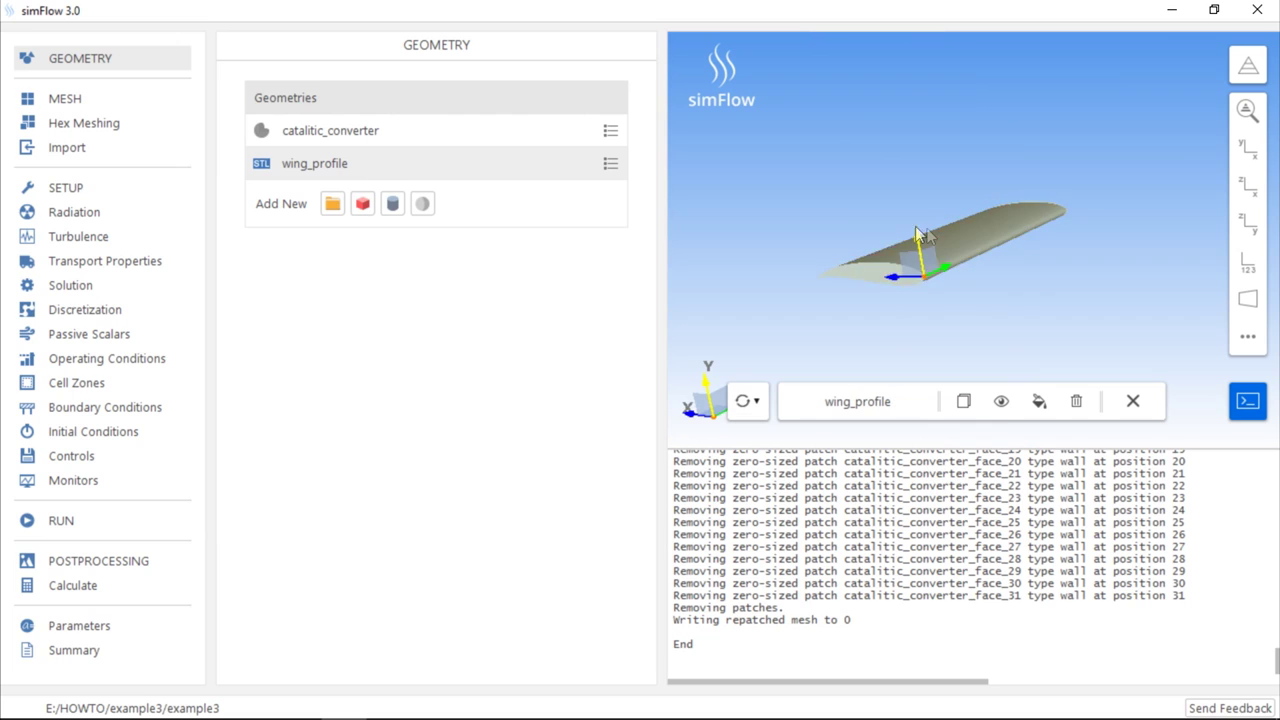
{"action": "scroll", "coordinate": [856, 262], "scroll_direction": "up", "scroll_amount": 2}
{"action": "scroll", "coordinate": [856, 262], "scroll_direction": "down", "scroll_amount": 1}
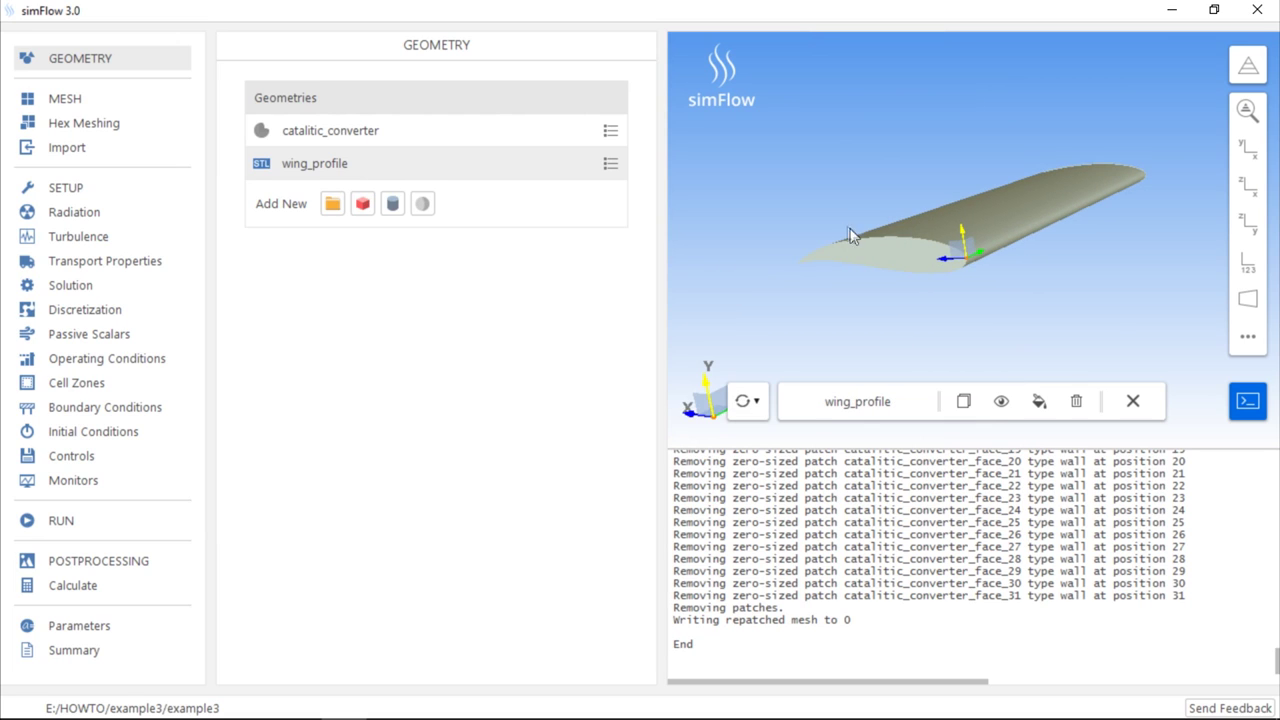
{"action": "left_click", "coordinate": [608, 164]}
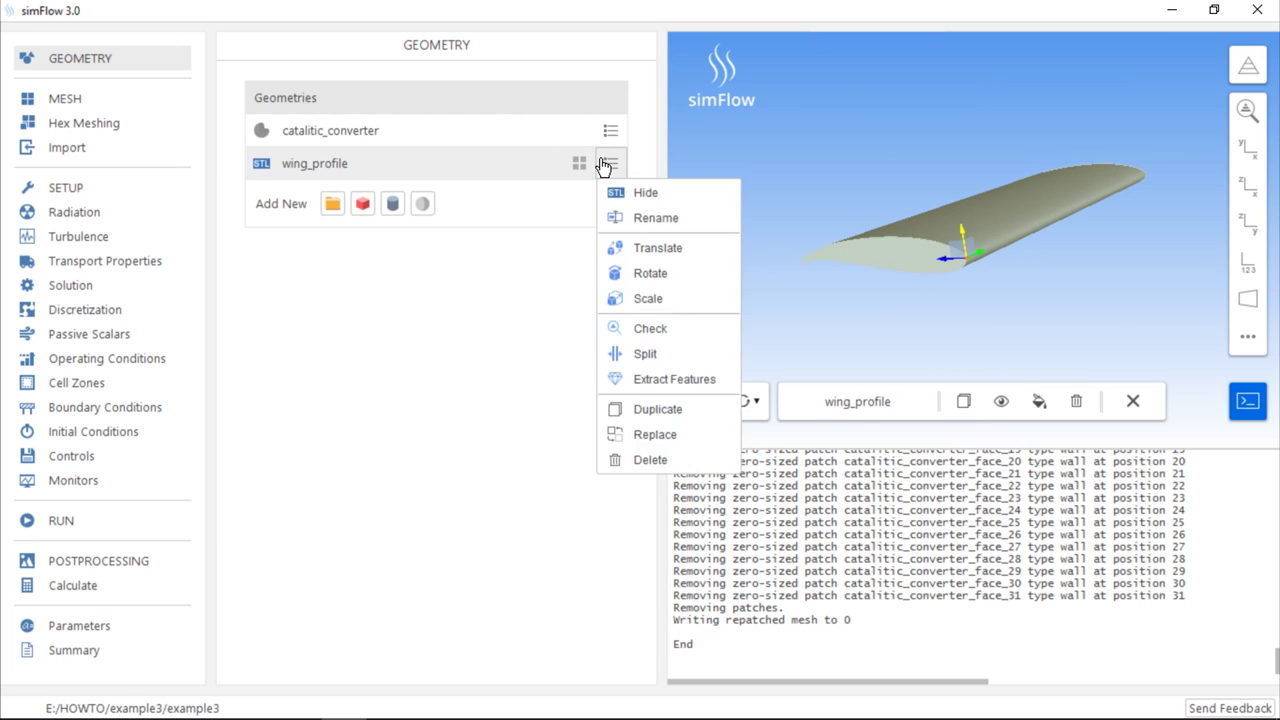
{"action": "left_click", "coordinate": [672, 364]}
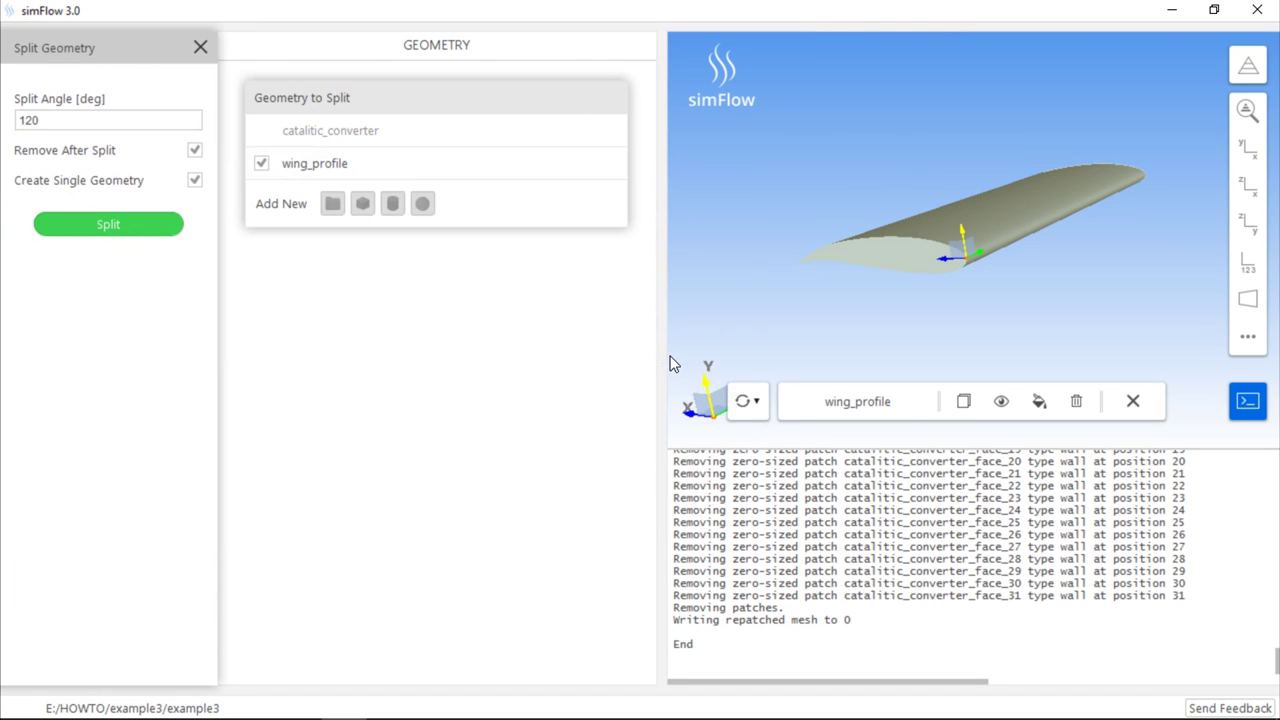
{"action": "left_click", "coordinate": [150, 233]}
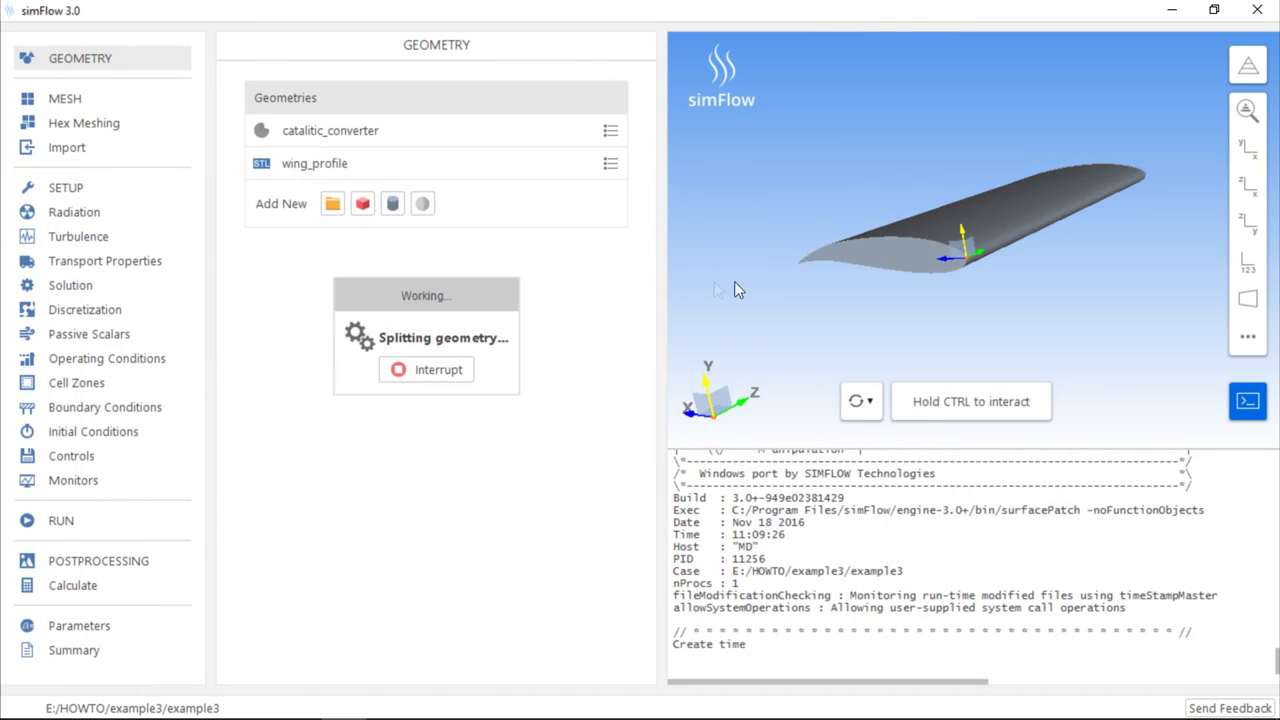
Step: Create a wing_profile face group from the 3D selection of the flat end face patch01
{"action": "key", "text": "ctrl"}
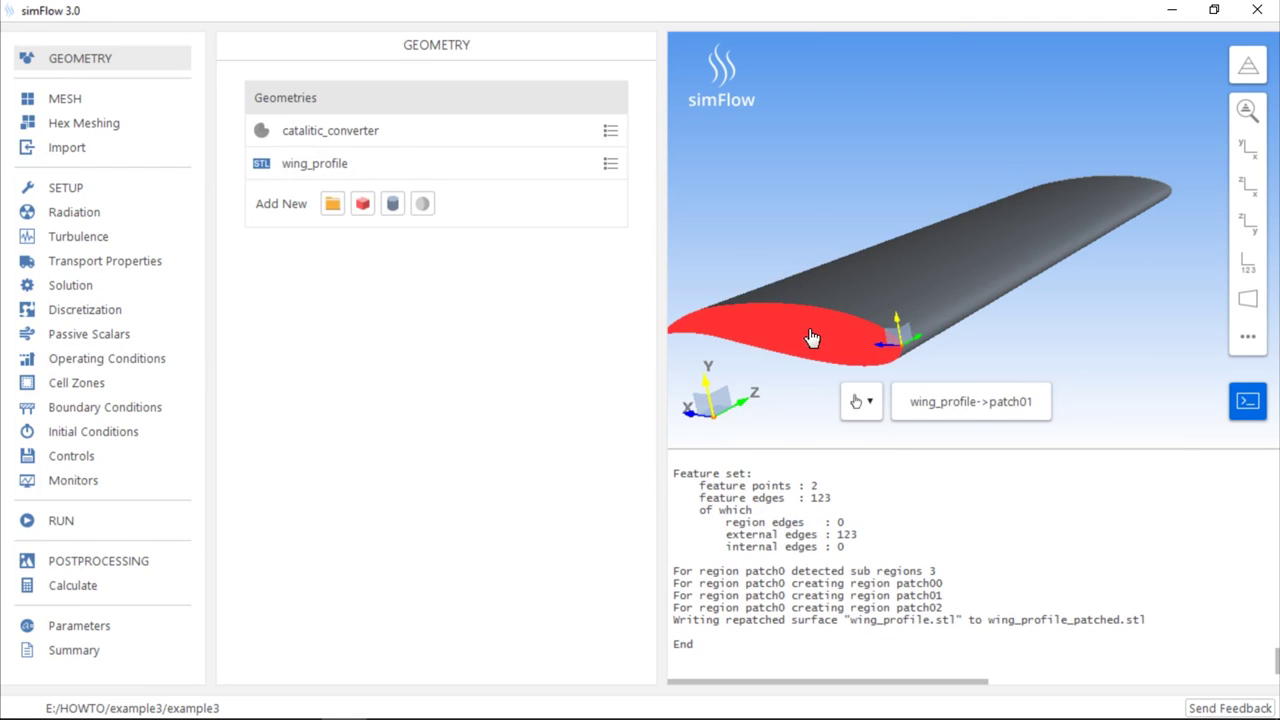
{"action": "key", "text": "ctrl"}
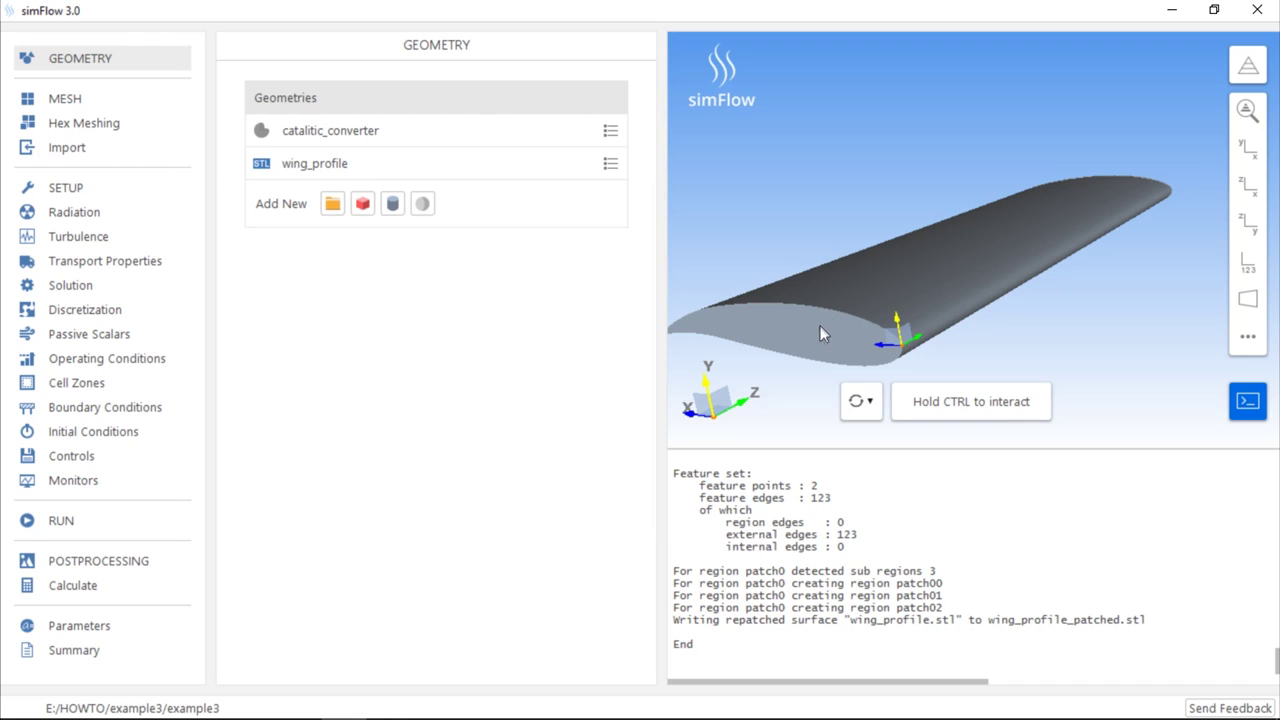
{"action": "key", "text": "ctrl"}
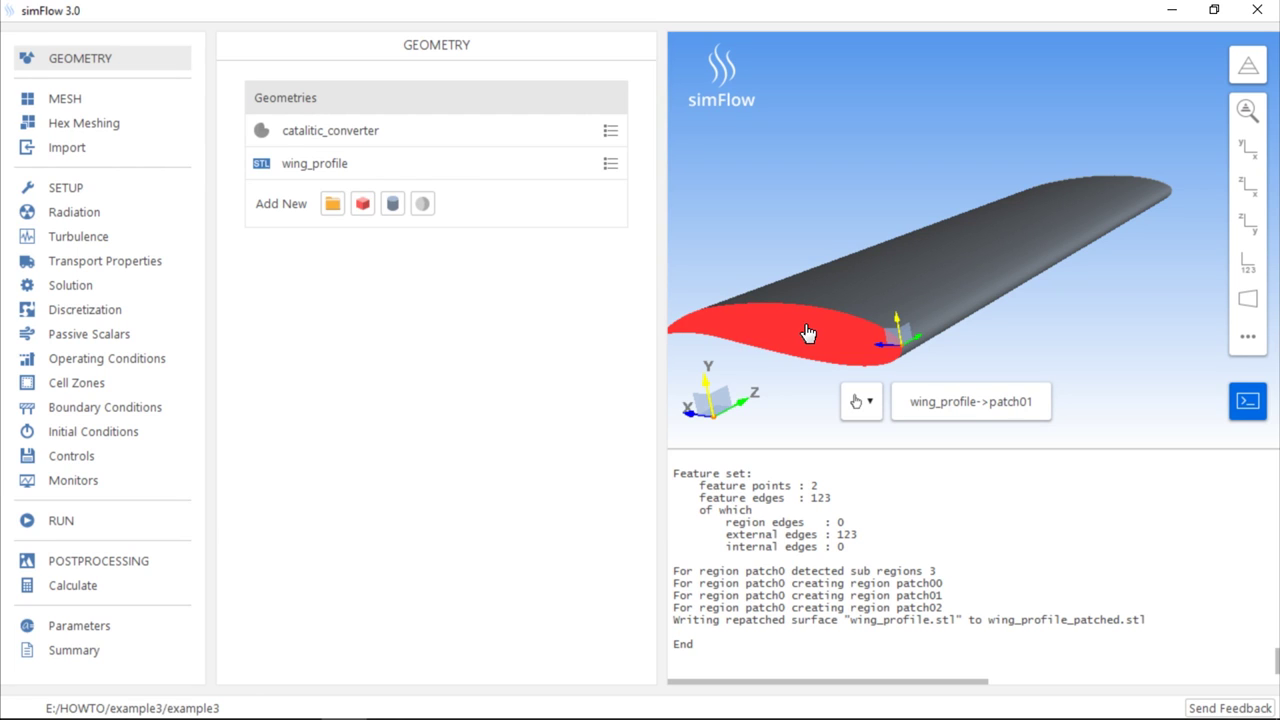
{"action": "left_click", "coordinate": [808, 333], "text": "ctrl"}
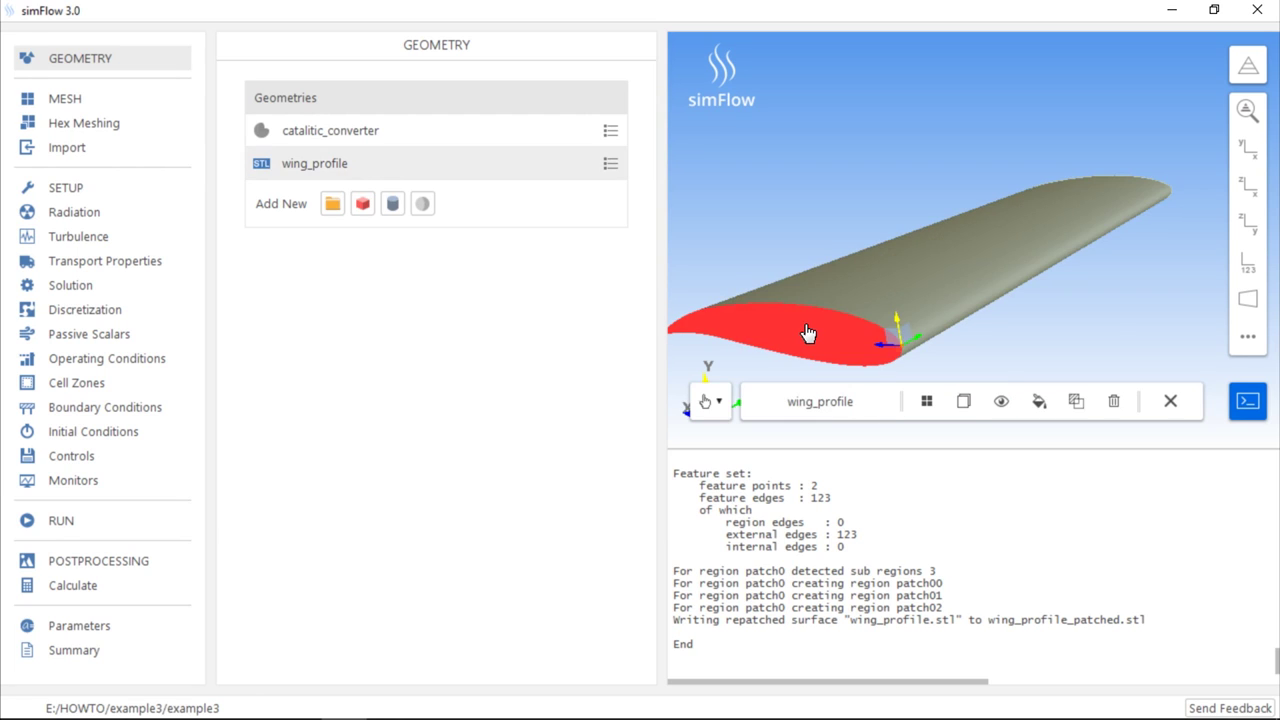
{"action": "mouse_move", "coordinate": [580, 165]}
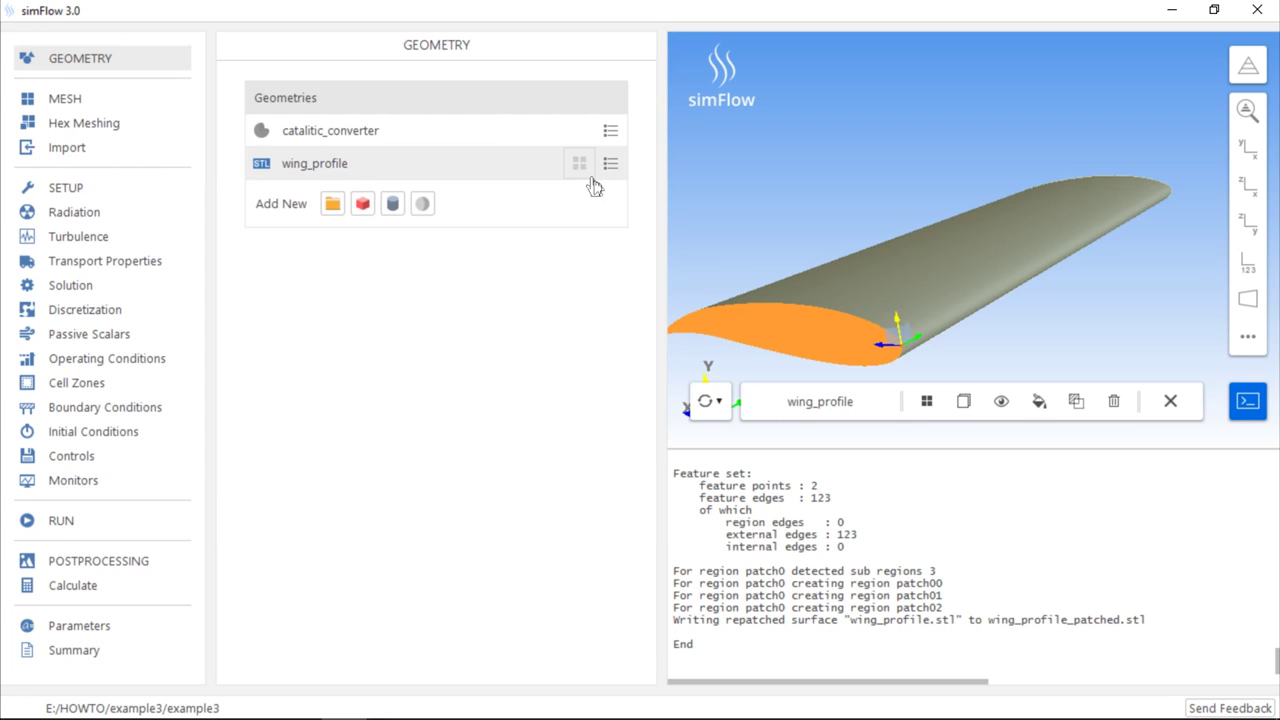
{"action": "left_click", "coordinate": [580, 166]}
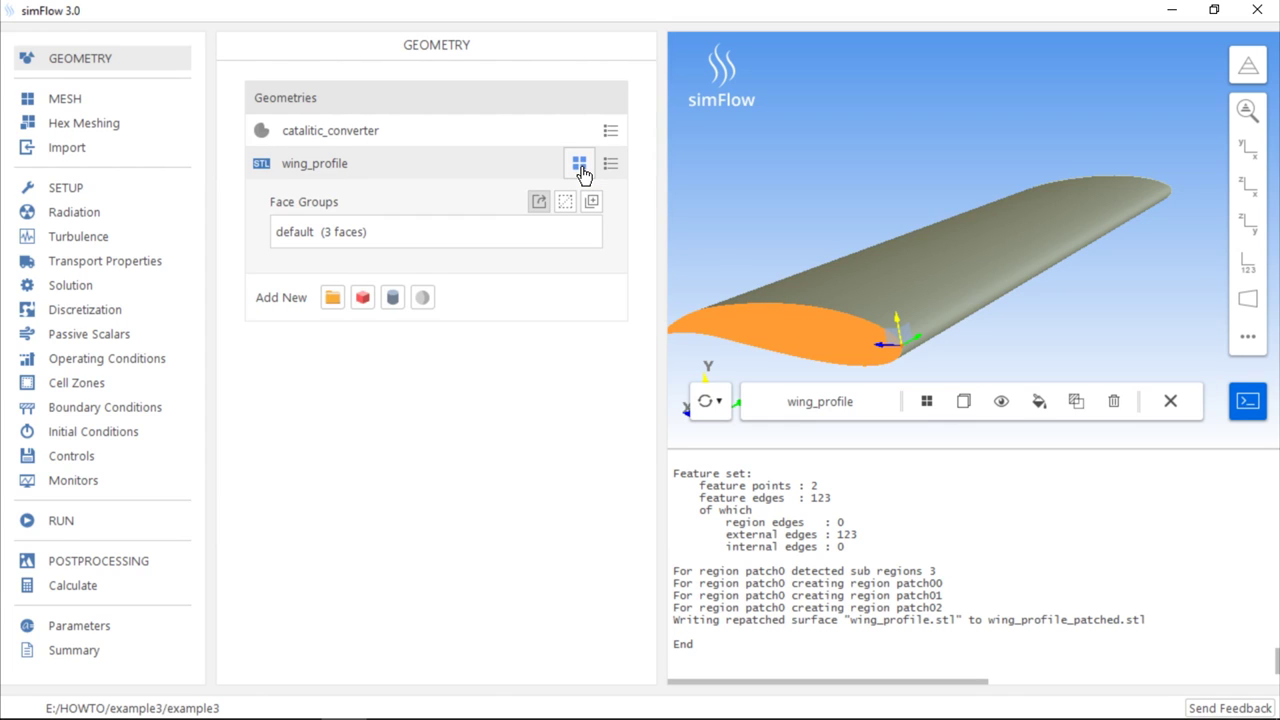
{"action": "left_click", "coordinate": [592, 204]}
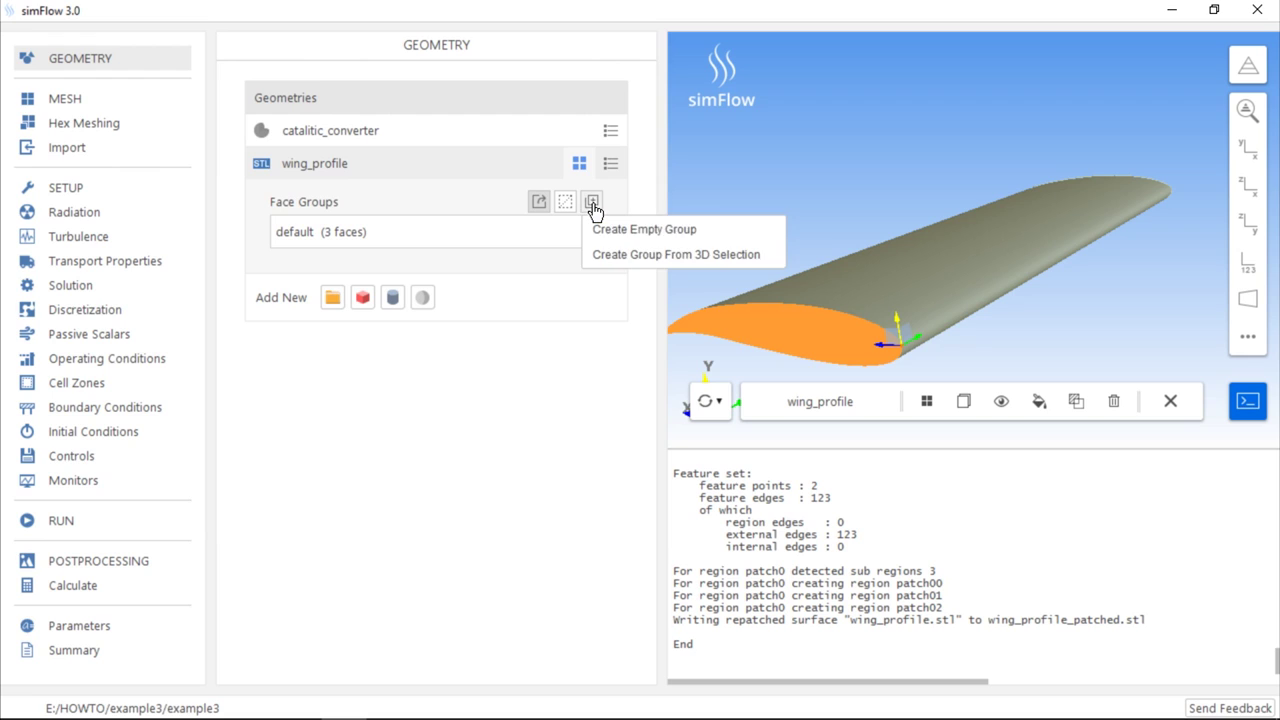
{"action": "left_click", "coordinate": [769, 257]}
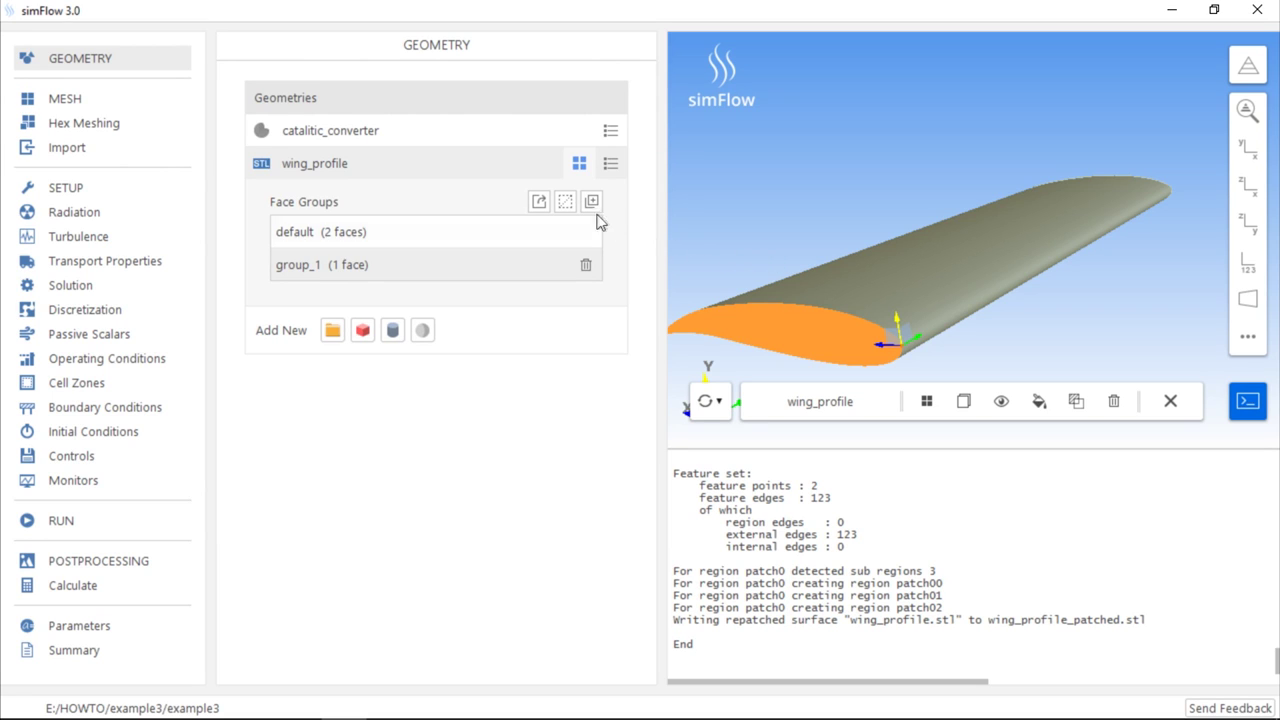
Step: Extract face group group_1 of wing_profile into a separate geometry and select that geometry
{"action": "left_click", "coordinate": [541, 205]}
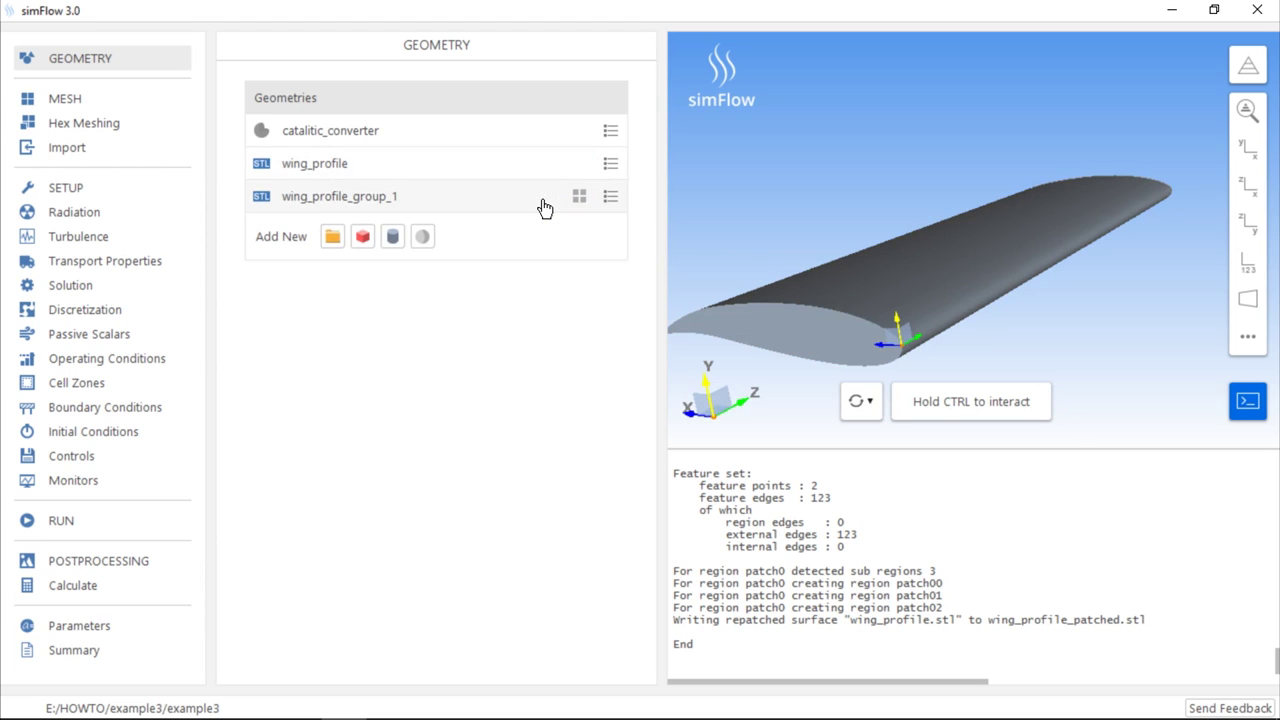
{"action": "left_click", "coordinate": [441, 199]}
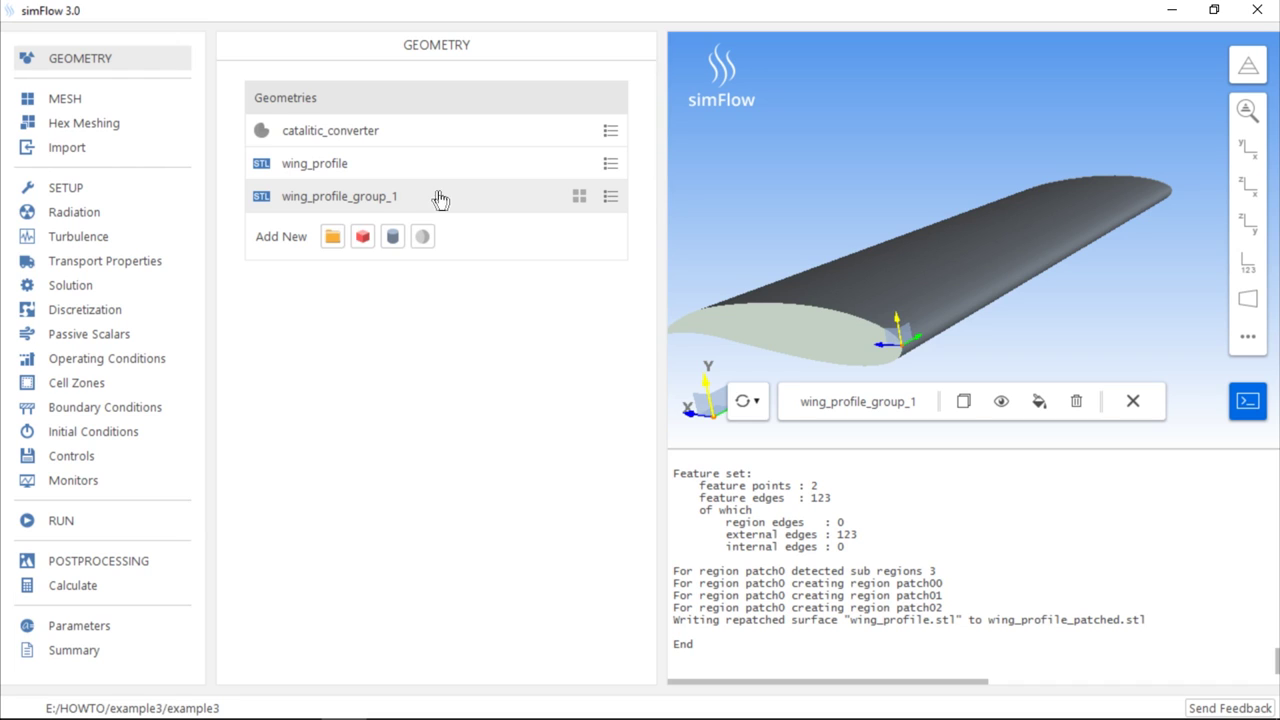
Step: Enable hex meshing of the wing_profile geometry and set its minimum and maximum refinement to 1
{"action": "left_click", "coordinate": [114, 123]}
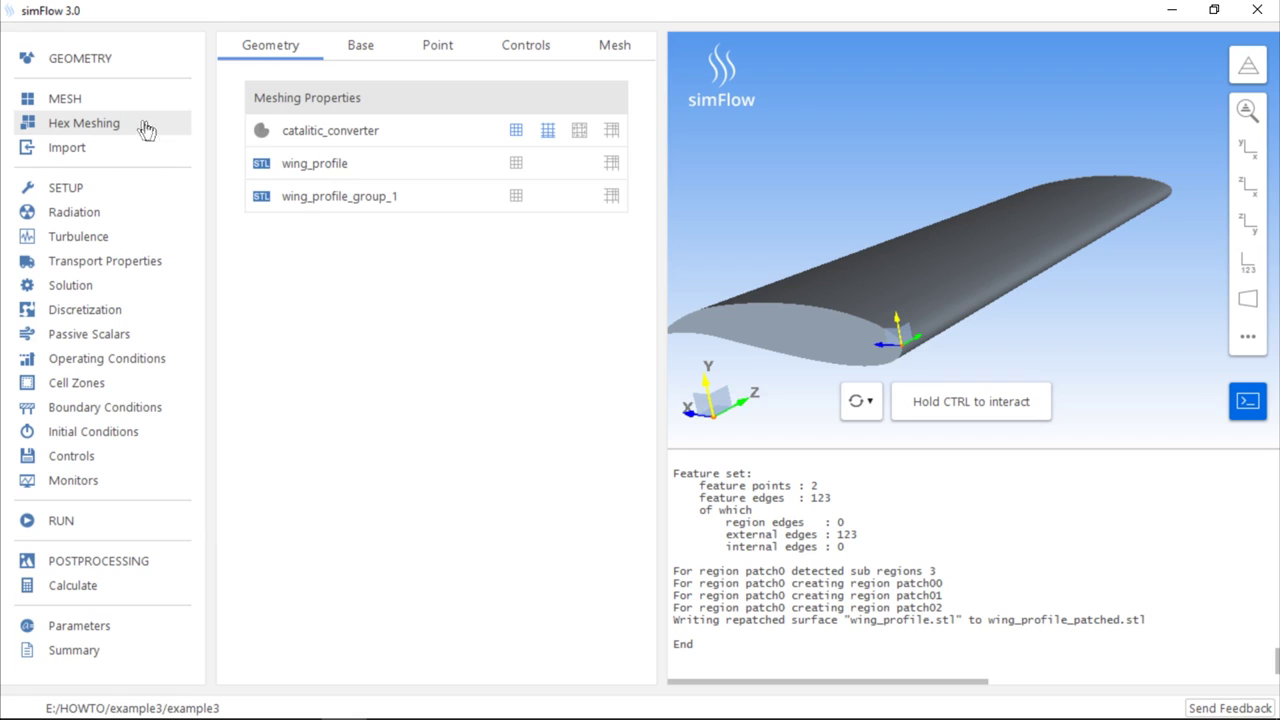
{"action": "left_click", "coordinate": [517, 166]}
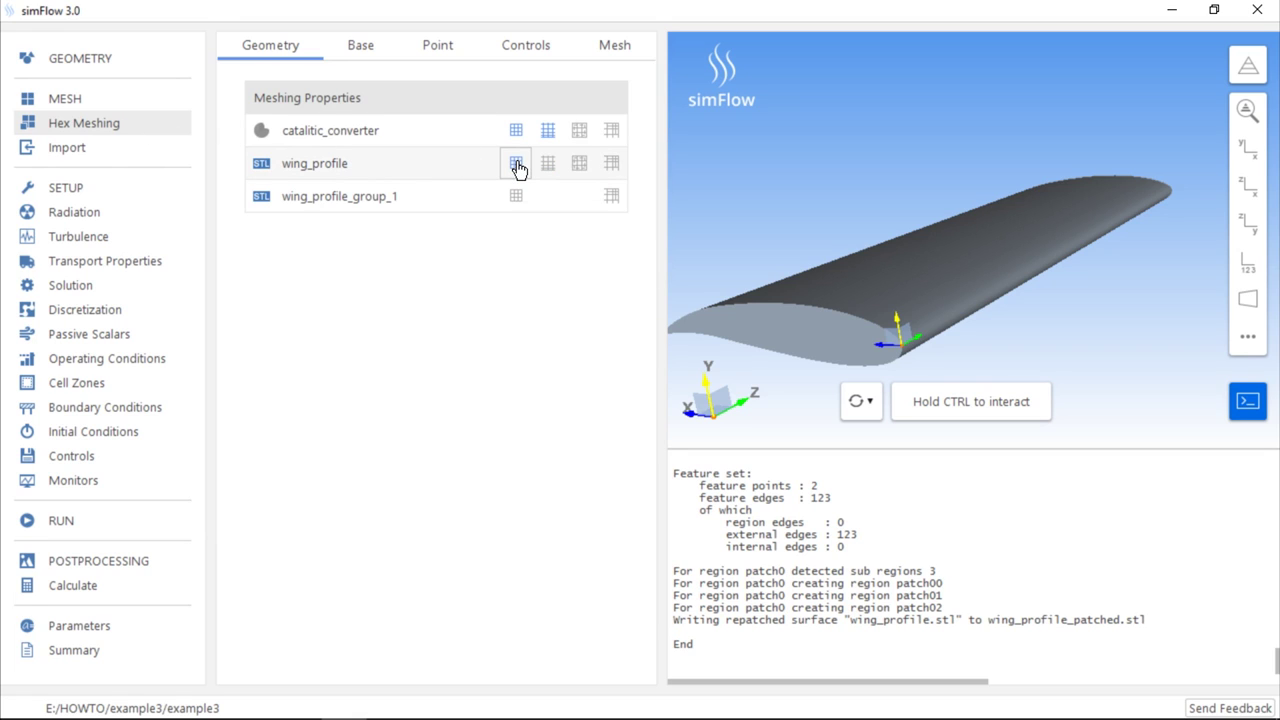
{"action": "left_click", "coordinate": [474, 164]}
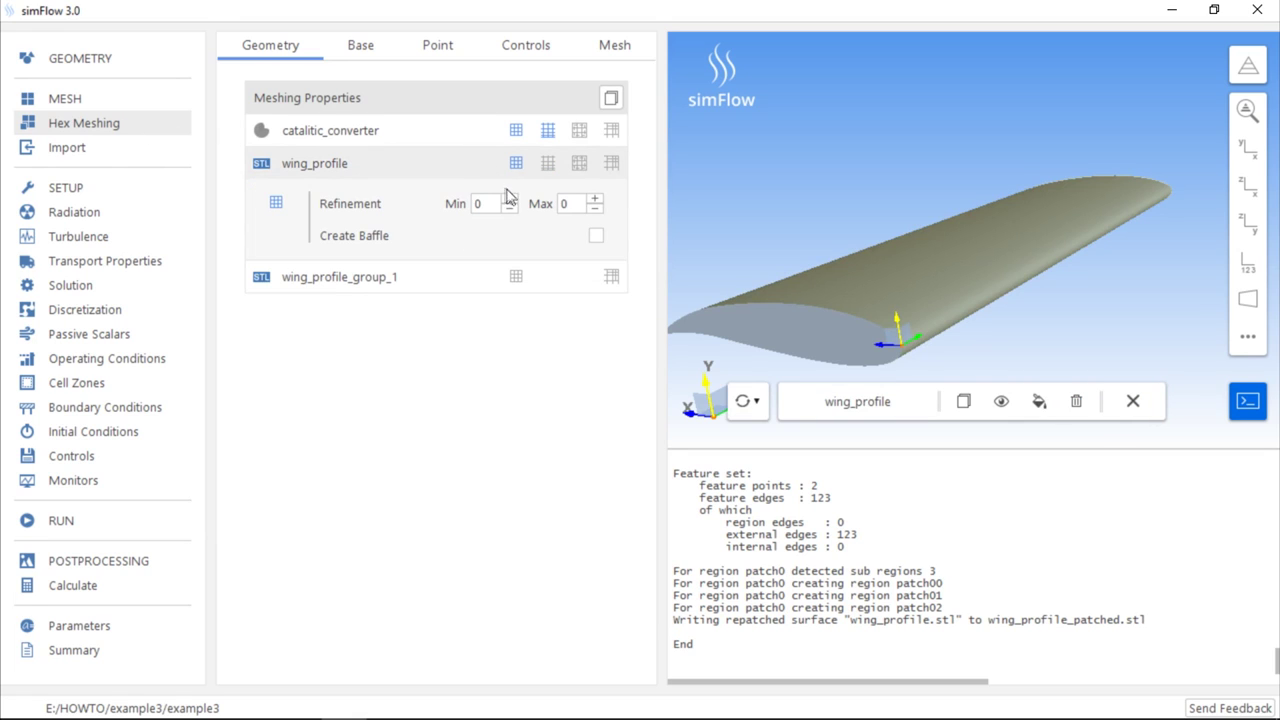
{"action": "left_click", "coordinate": [511, 200]}
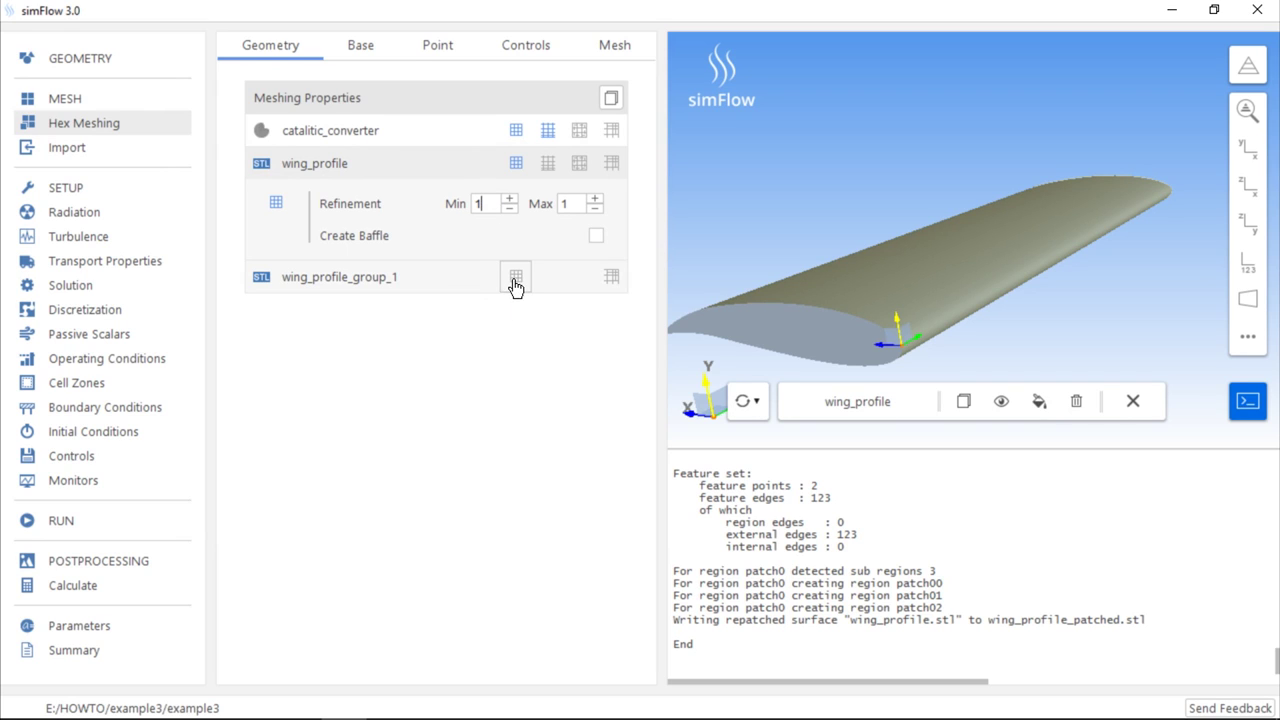
Step: Enable hex meshing of the wing_profile_group_1 geometry and increase its minimum refinement level
{"action": "left_click", "coordinate": [516, 279]}
{"action": "left_click", "coordinate": [477, 285]}
{"action": "left_click", "coordinate": [511, 231]}
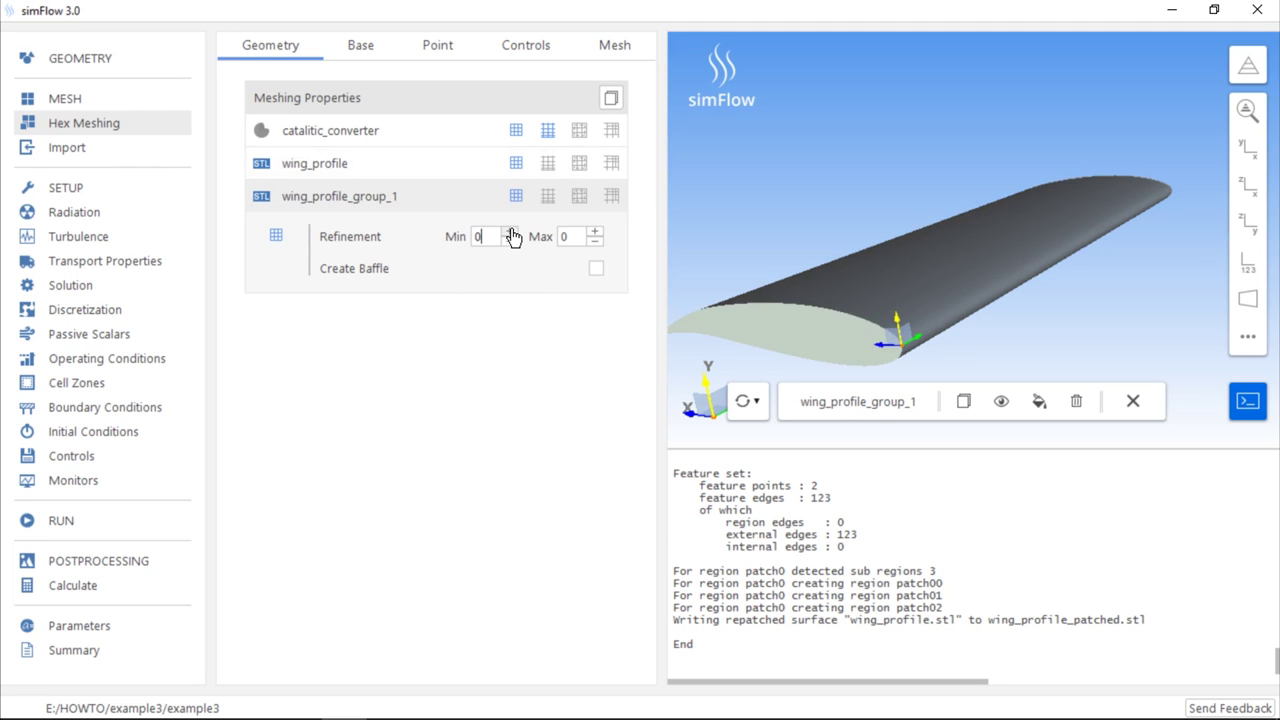